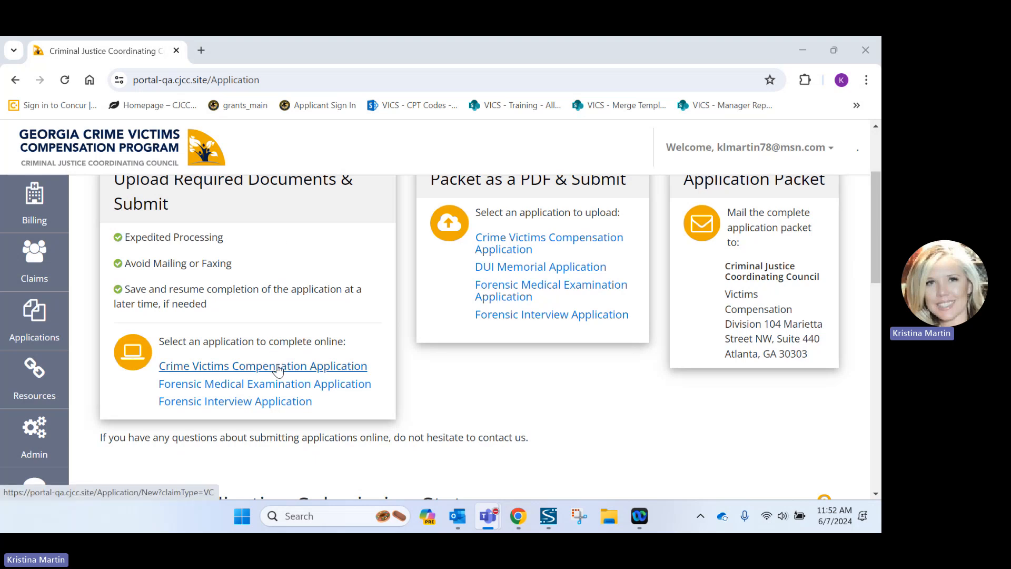
# Start a new online Crime Victims Compensation Application and read through the program overview.
pyautogui.click(278, 367)
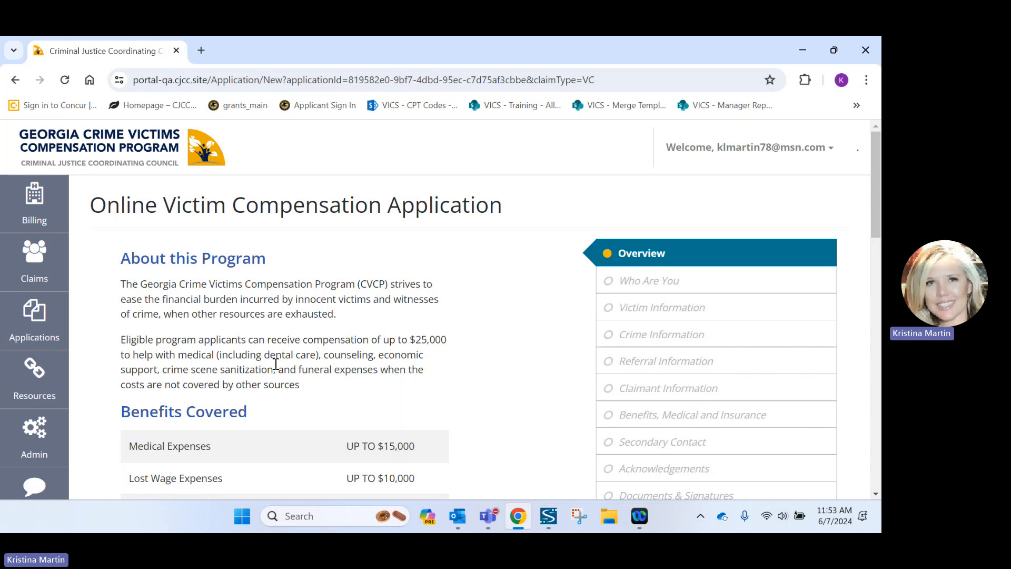
pyautogui.scroll(-1, 276, 364)
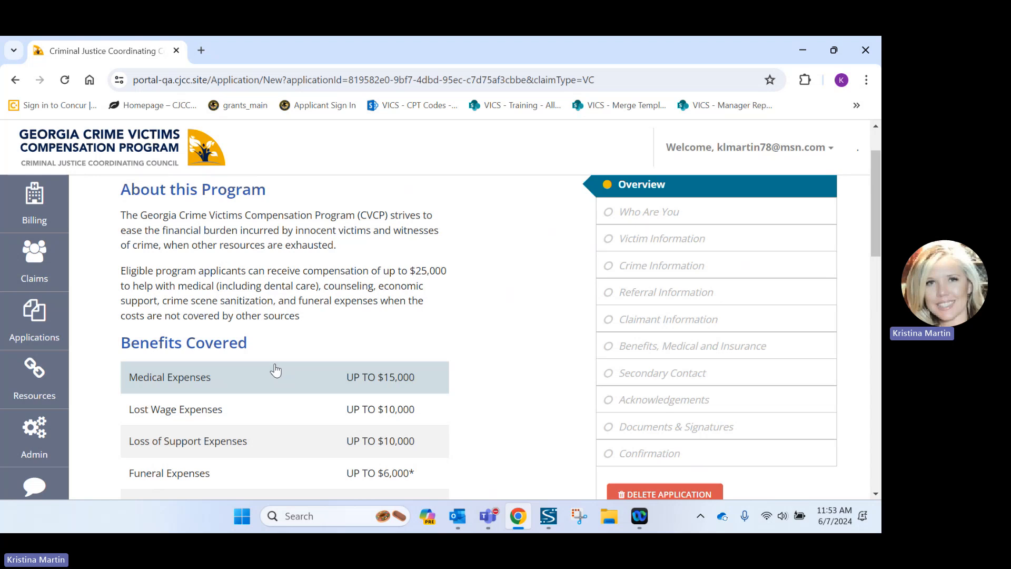
pyautogui.scroll(-1, 275, 370)
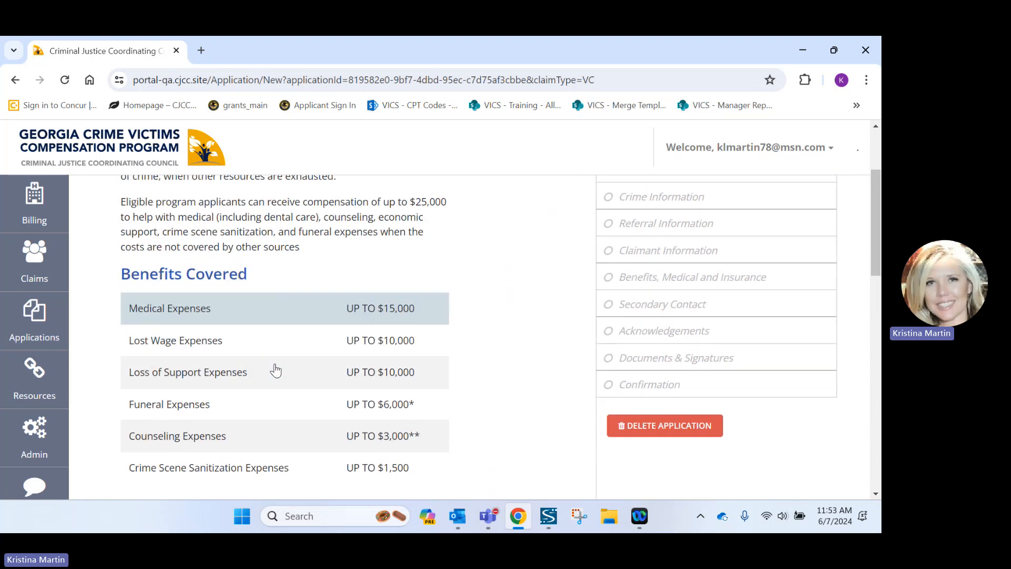
pyautogui.scroll(-2, 275, 370)
pyautogui.scroll(-10, 275, 369)
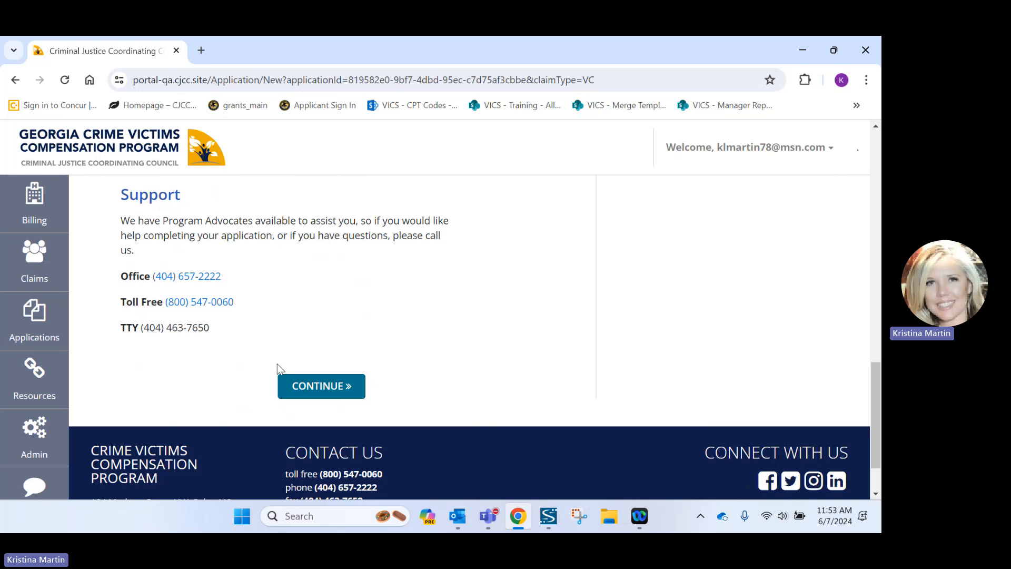
pyautogui.click(318, 387)
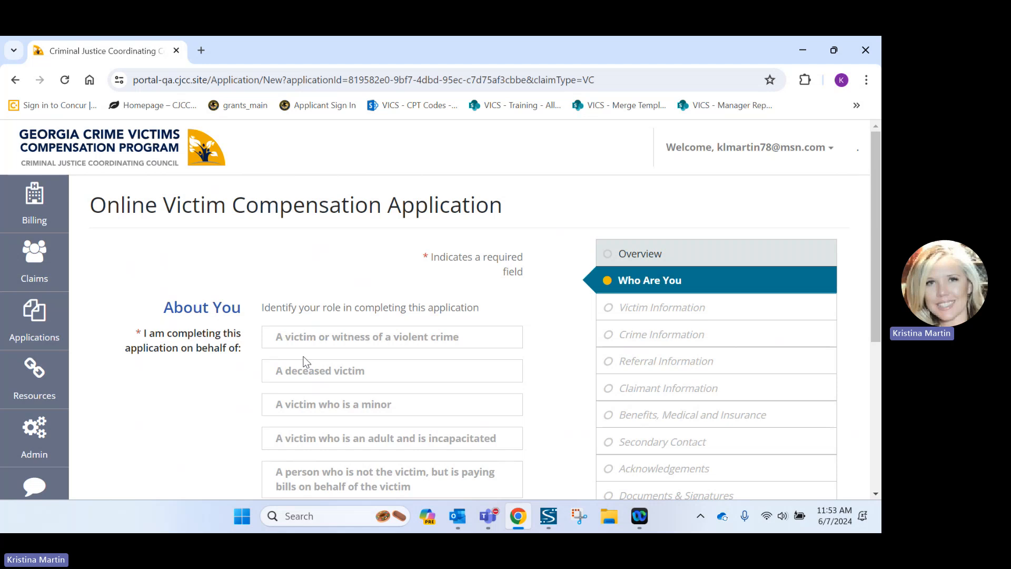
# Choose 'A victim or witness of a violent crime' as the applicant's role and proceed.
pyautogui.scroll(-1, 306, 363)
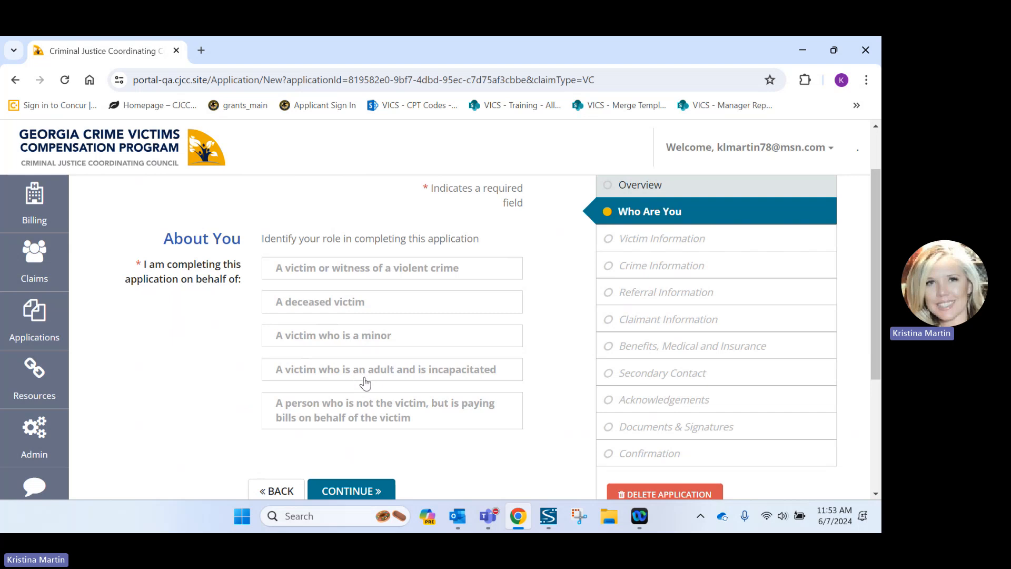
pyautogui.click(342, 270)
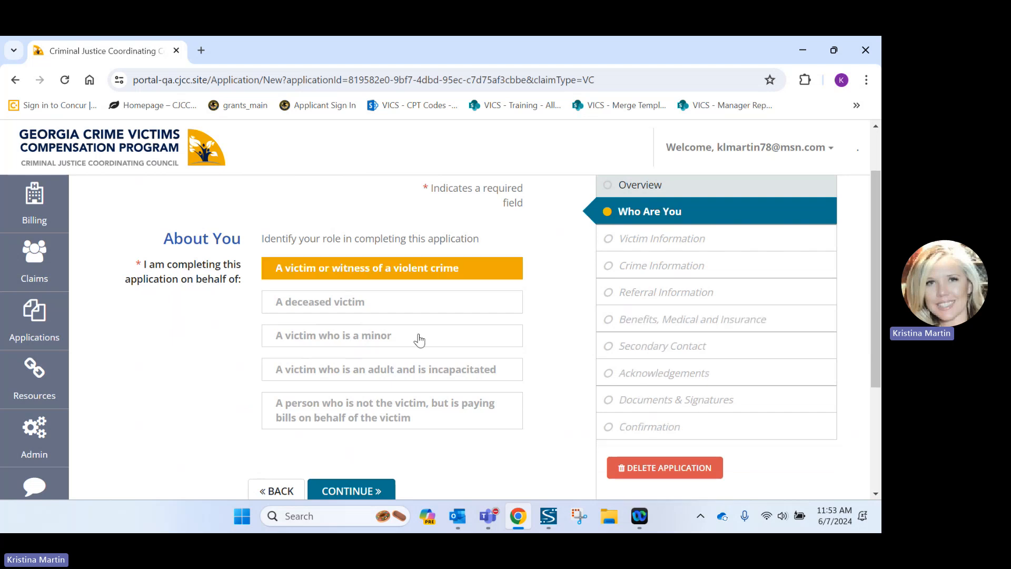
pyautogui.click(352, 490)
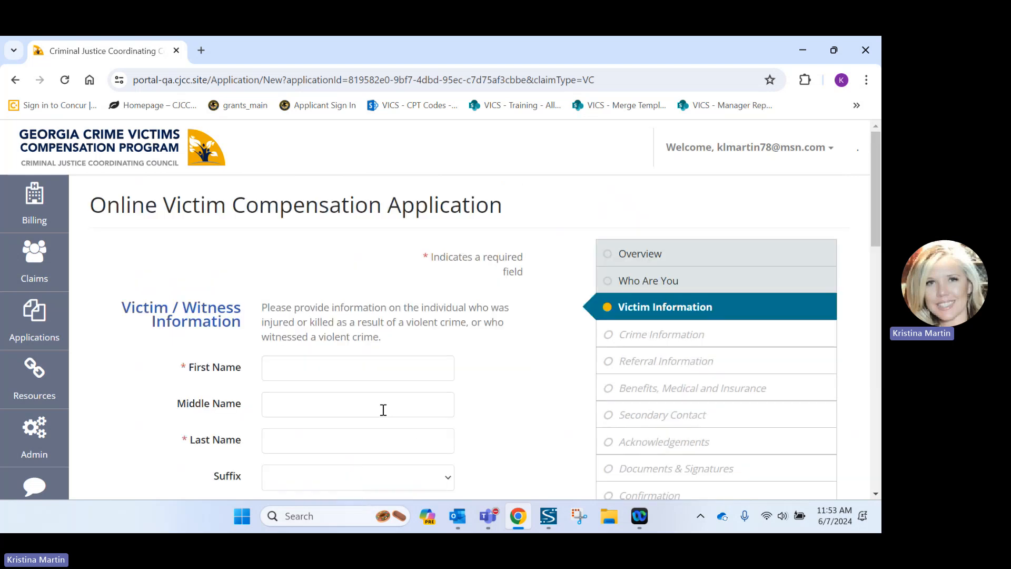
# Enter the victim's first and last name.
pyautogui.scroll(-1, 381, 412)
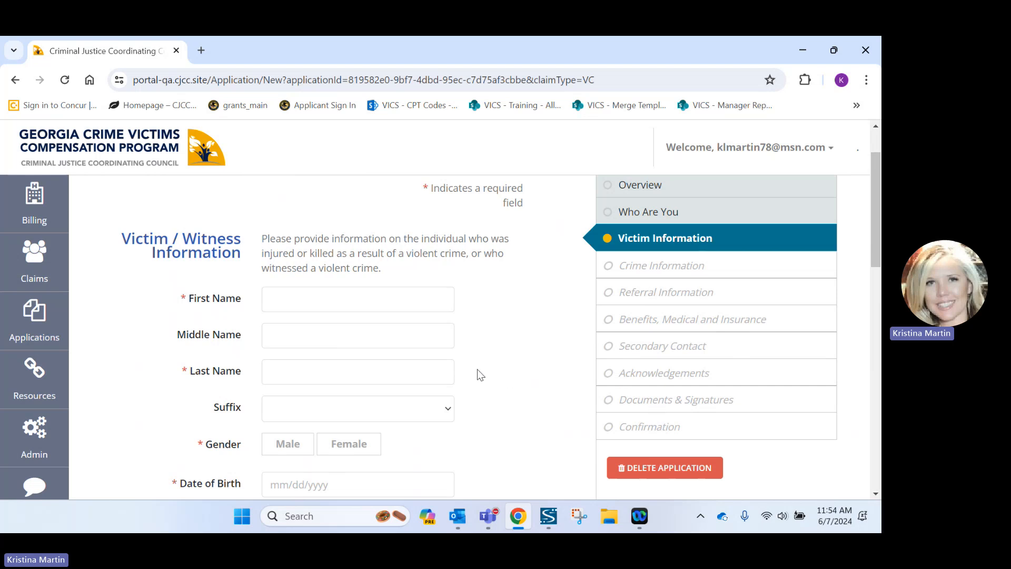
pyautogui.click(308, 302)
pyautogui.write('Jane')
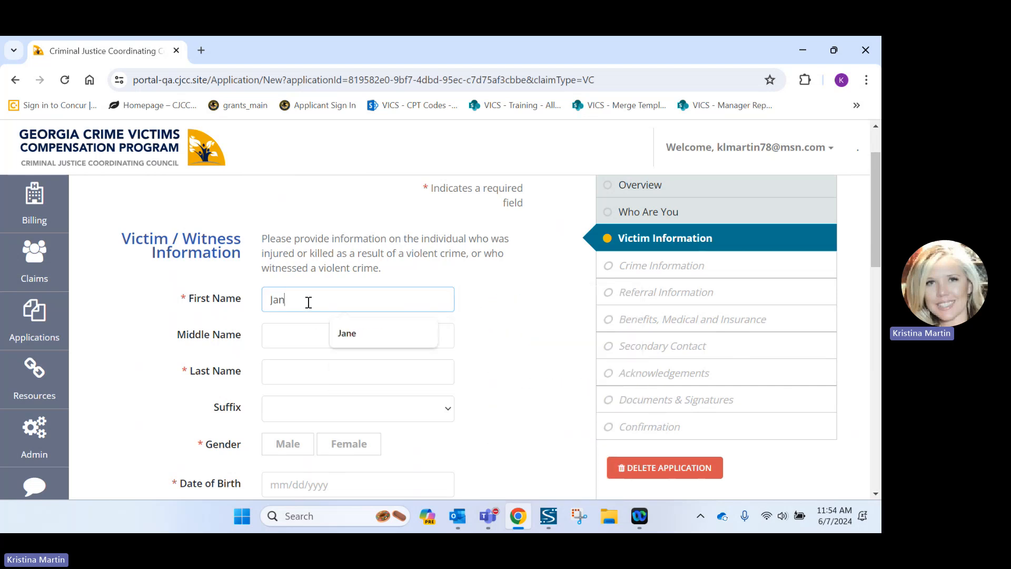
pyautogui.press('Tab')
pyautogui.press('Tab')
pyautogui.write('Doe')
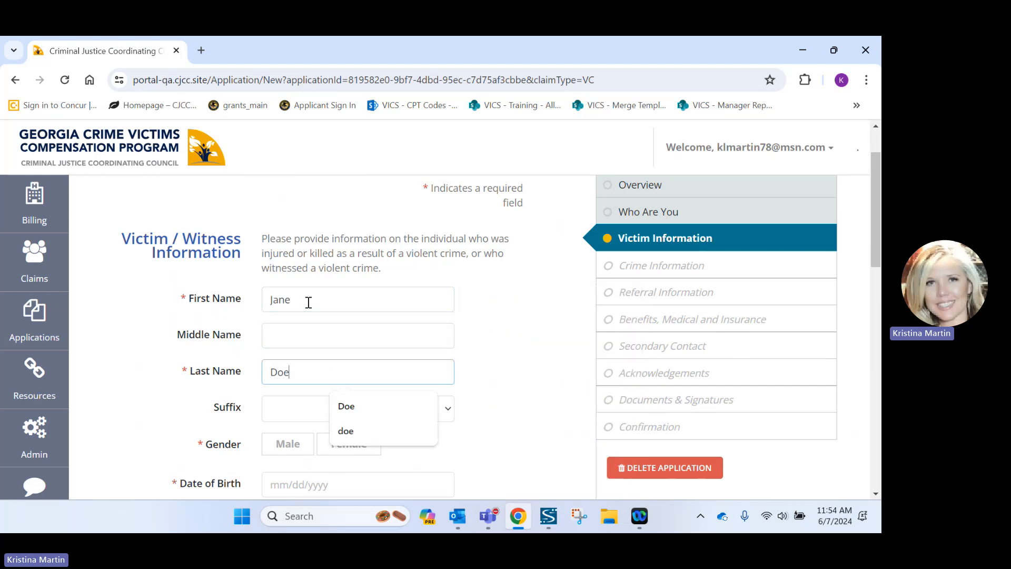
pyautogui.click(375, 413)
pyautogui.scroll(-1, 338, 366)
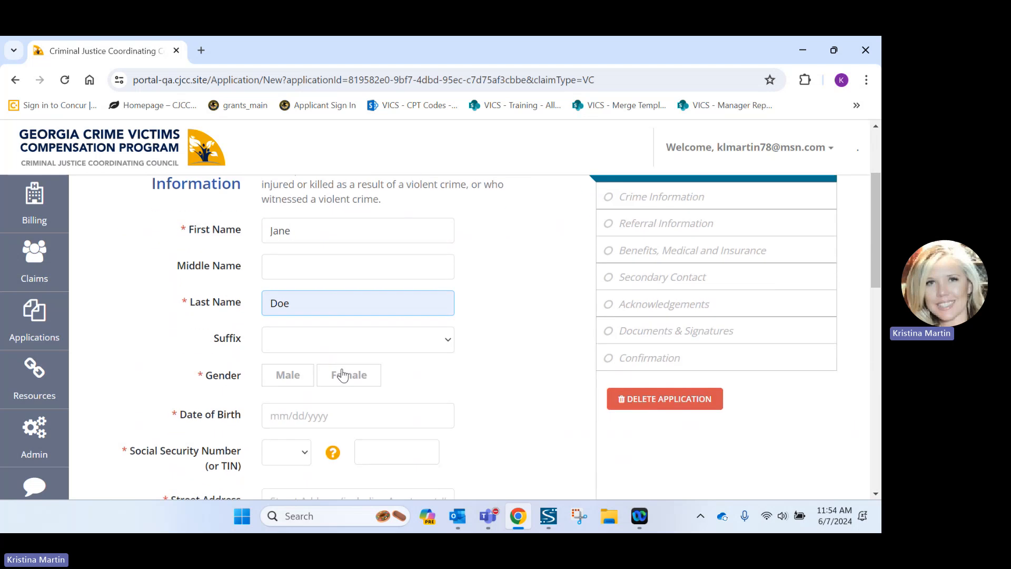
pyautogui.click(350, 375)
pyautogui.click(272, 417)
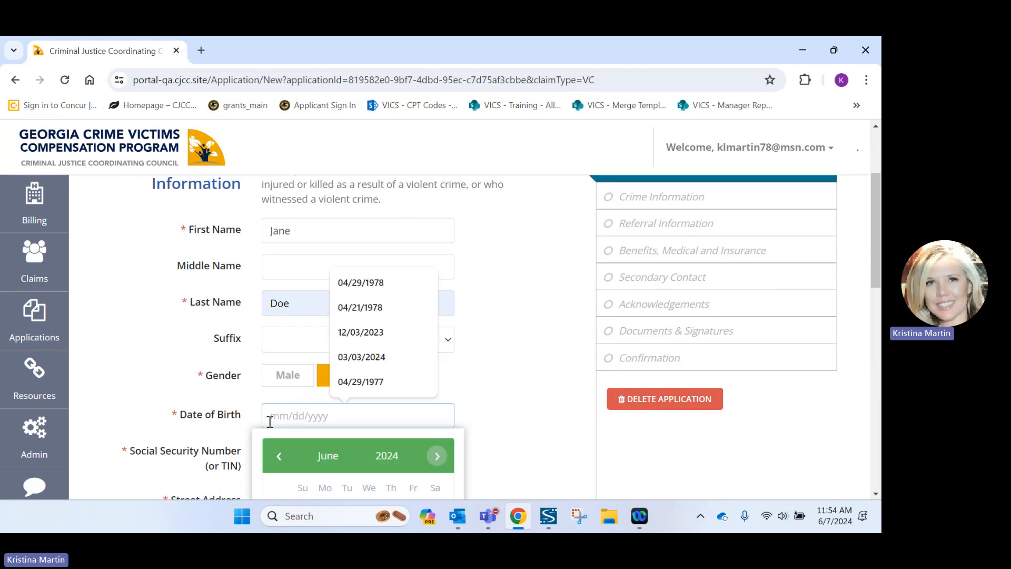
pyautogui.write('02')
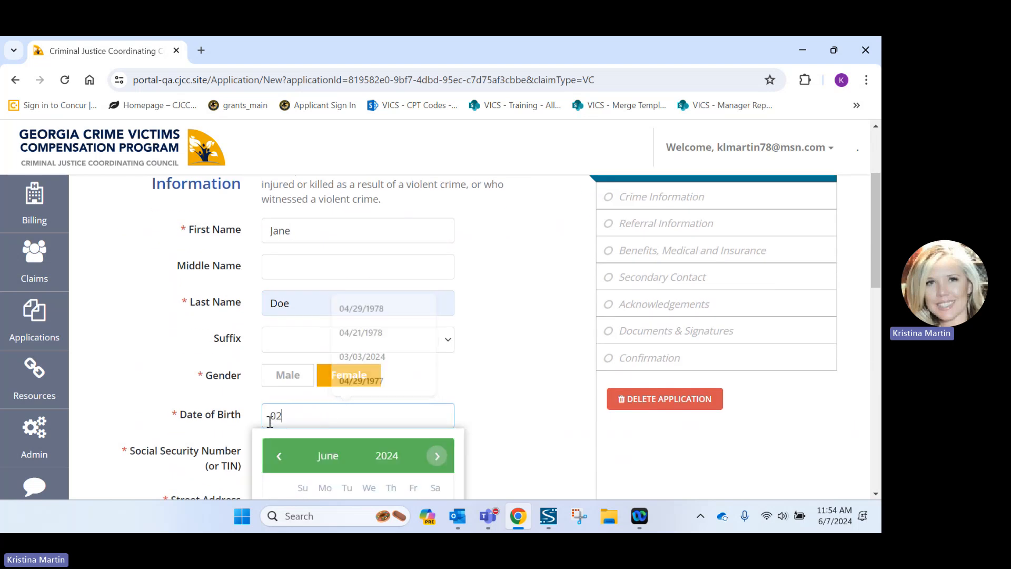
pyautogui.write('/13')
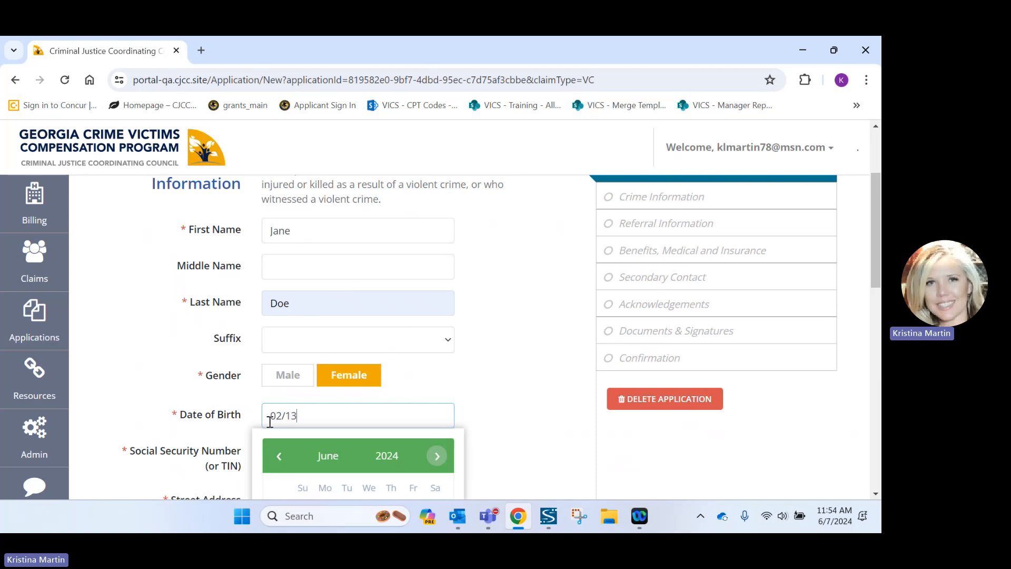
pyautogui.write('/2002')
pyautogui.scroll(-3, 416, 400)
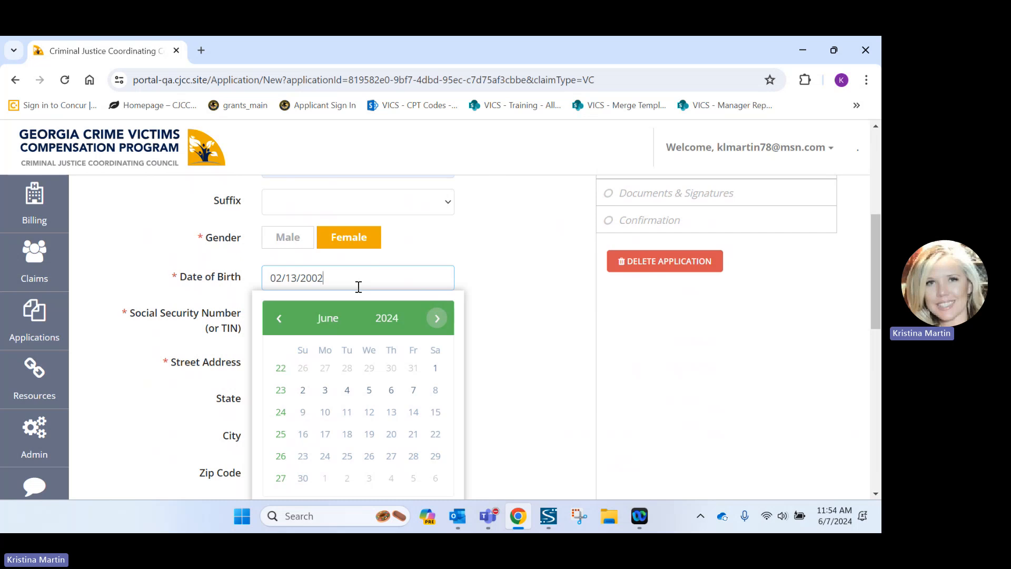
# Choose SSN as the identification type and enter the victim's nine-digit SSN.
pyautogui.press('Return')
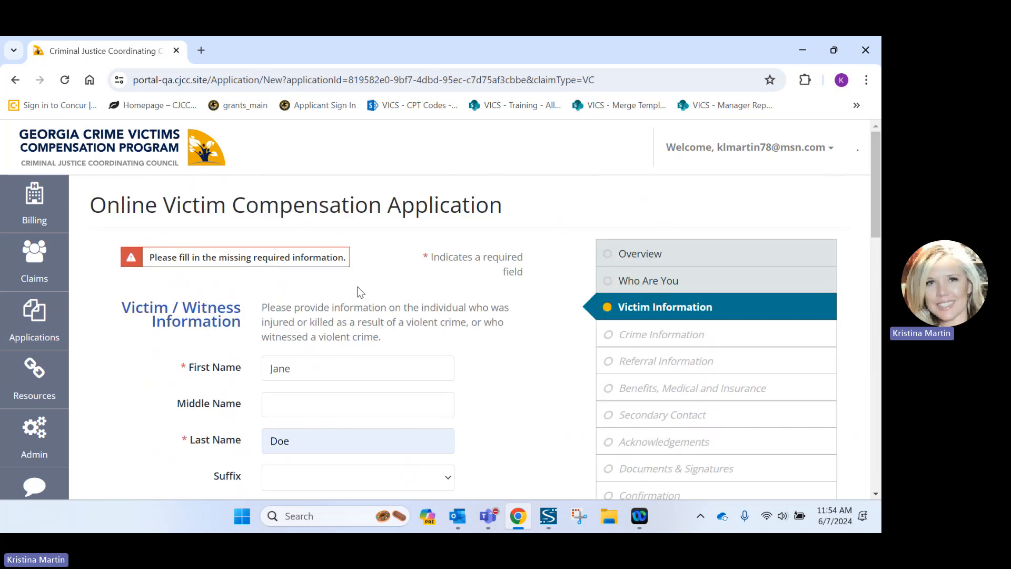
pyautogui.scroll(-4, 378, 301)
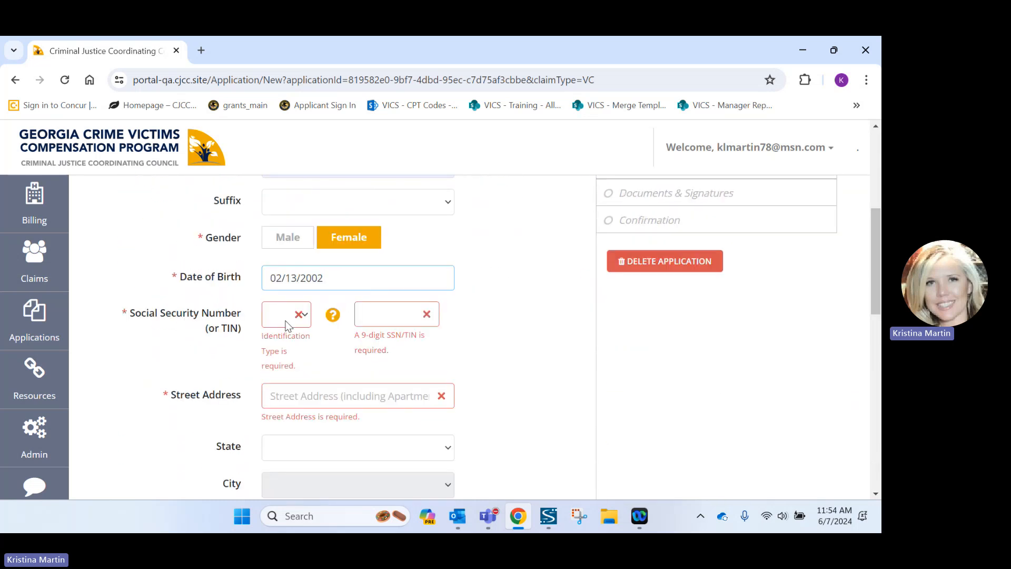
pyautogui.click(293, 318)
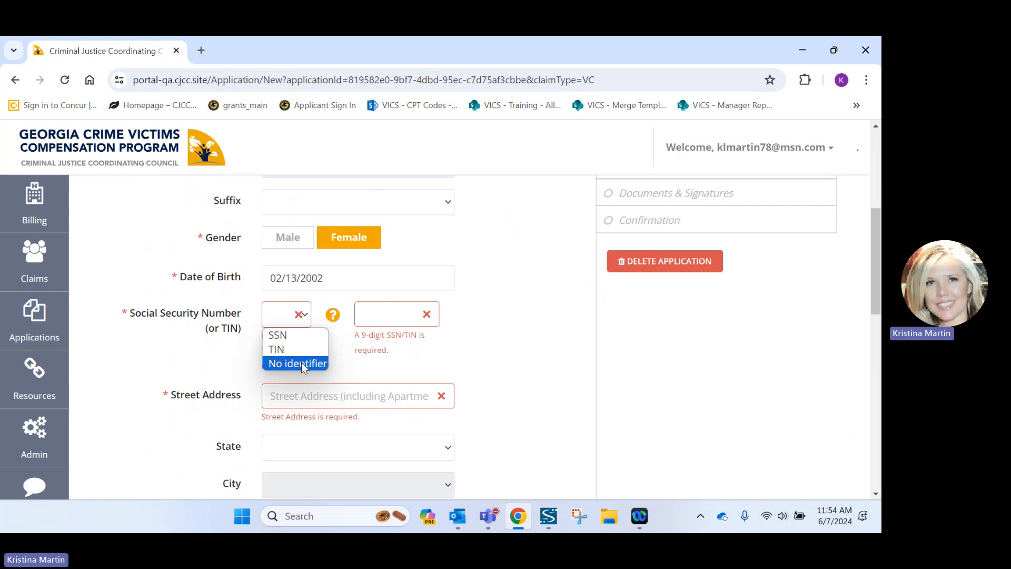
pyautogui.click(277, 335)
pyautogui.click(385, 316)
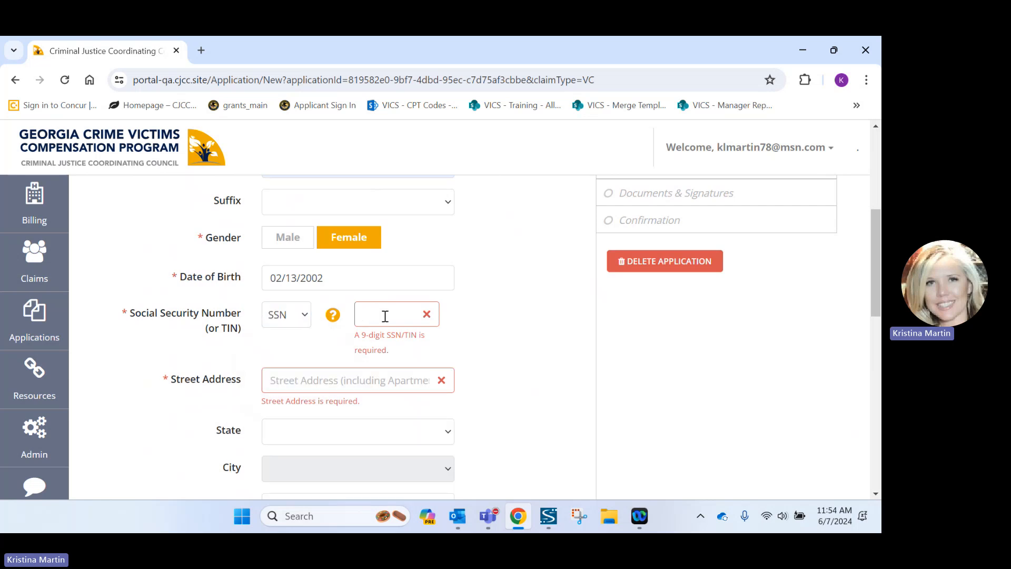
pyautogui.write('123456789')
# Fill the victim's address from autofill and add a Cell phone number, correcting its last digits.
pyautogui.click(356, 364)
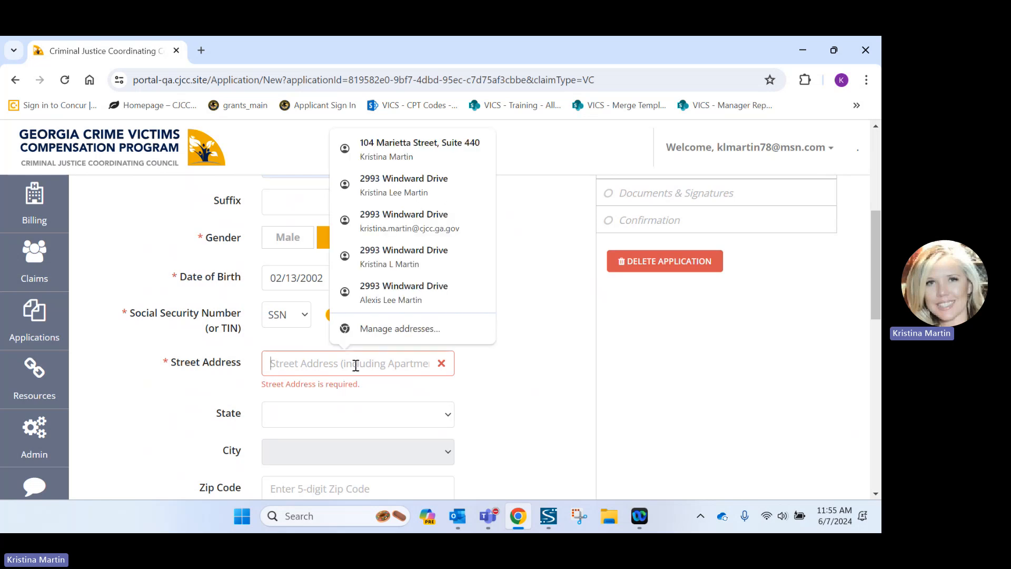
pyautogui.click(440, 150)
pyautogui.scroll(-3, 405, 356)
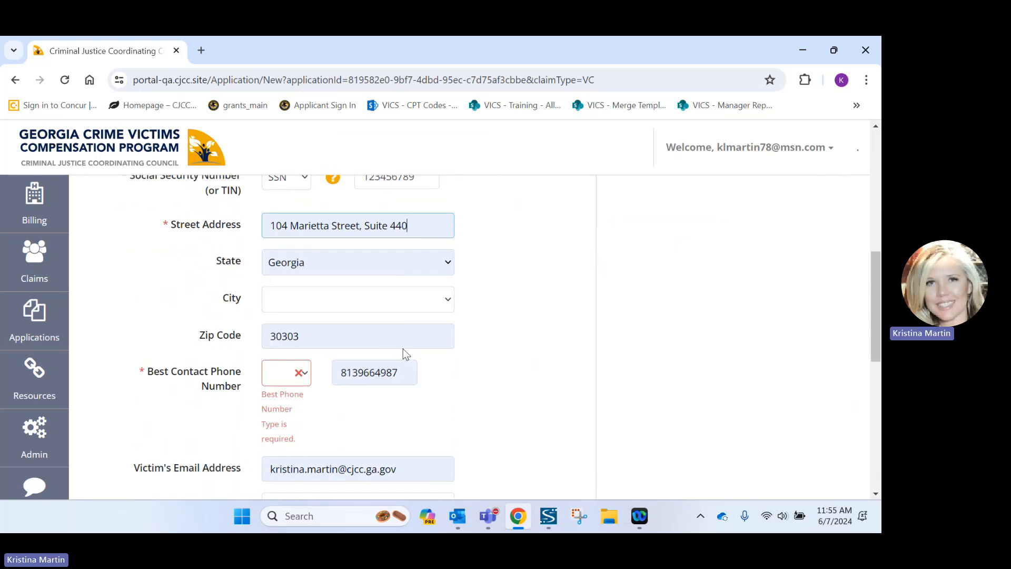
pyautogui.click(299, 377)
pyautogui.click(289, 411)
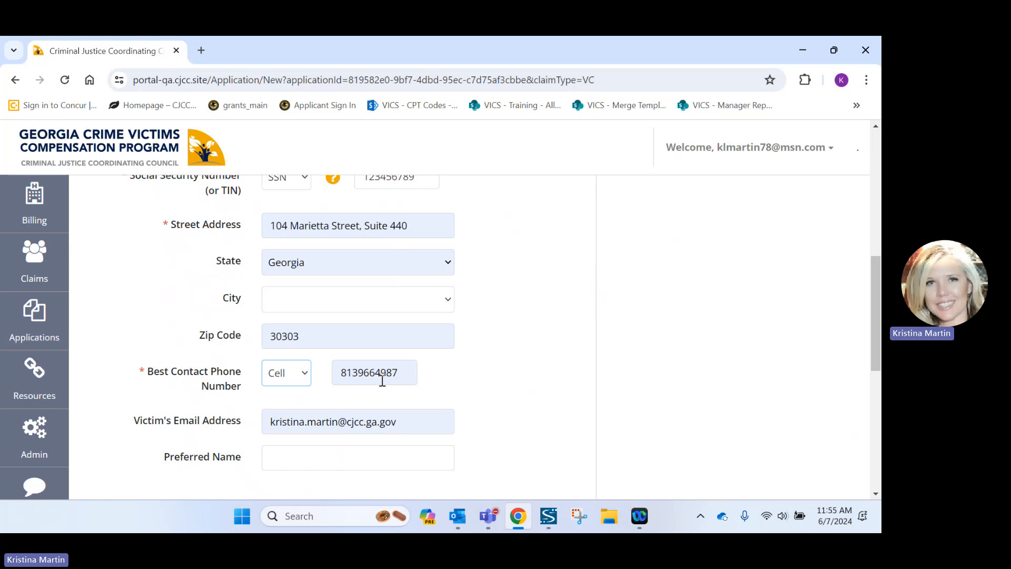
pyautogui.click(409, 371)
pyautogui.press('BackSpace')
pyautogui.press('BackSpace')
pyautogui.press('BackSpace')
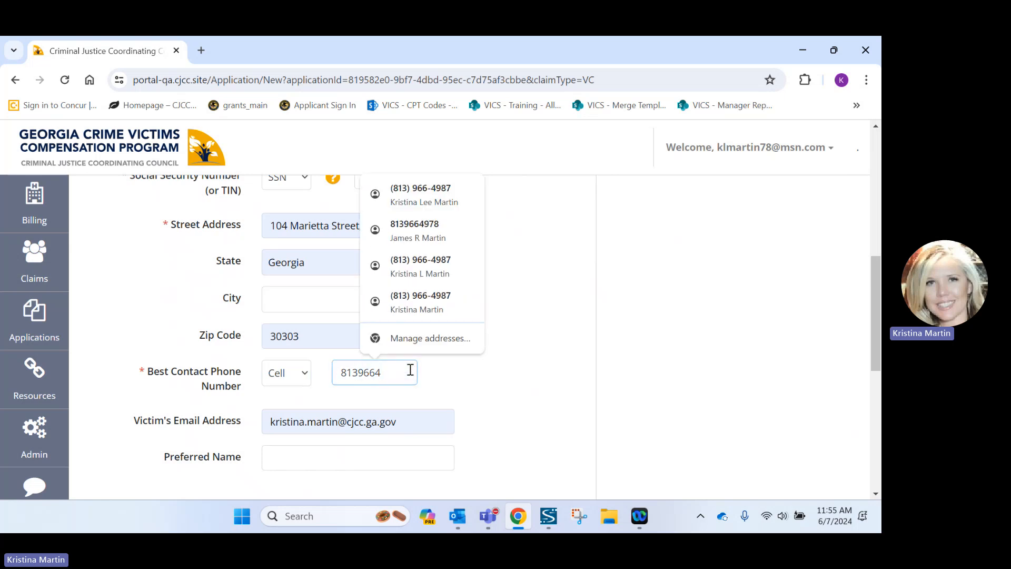
pyautogui.write('986')
# Fill in the victim's preferred name from a suggestion.
pyautogui.scroll(-3, 409, 368)
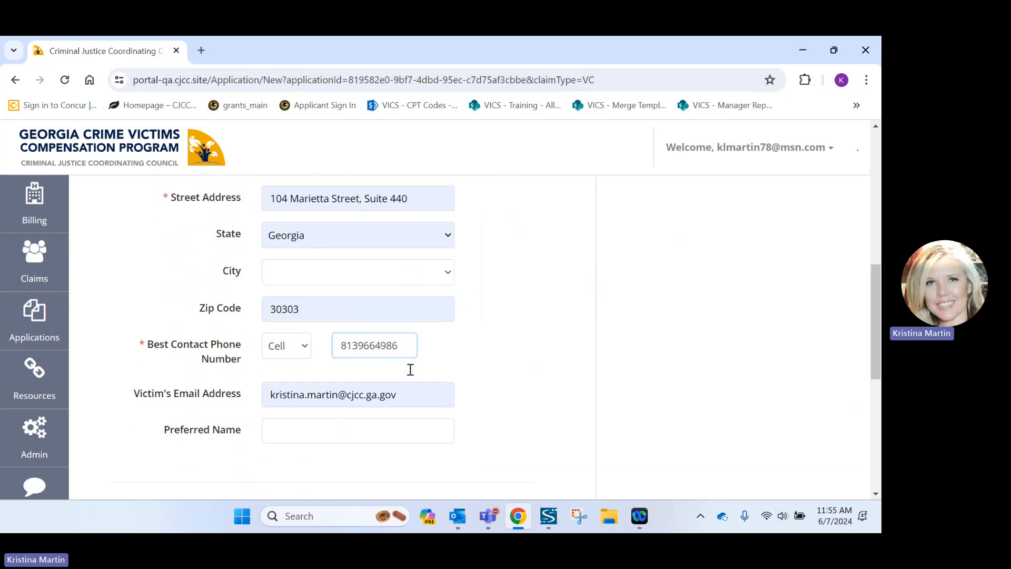
pyautogui.click(312, 320)
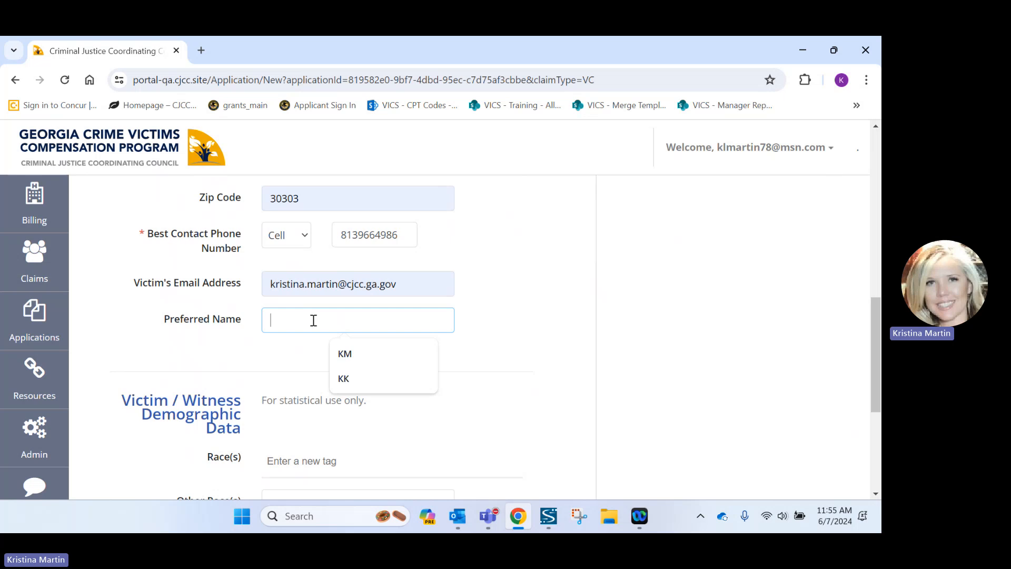
pyautogui.click(383, 359)
pyautogui.scroll(-3, 383, 356)
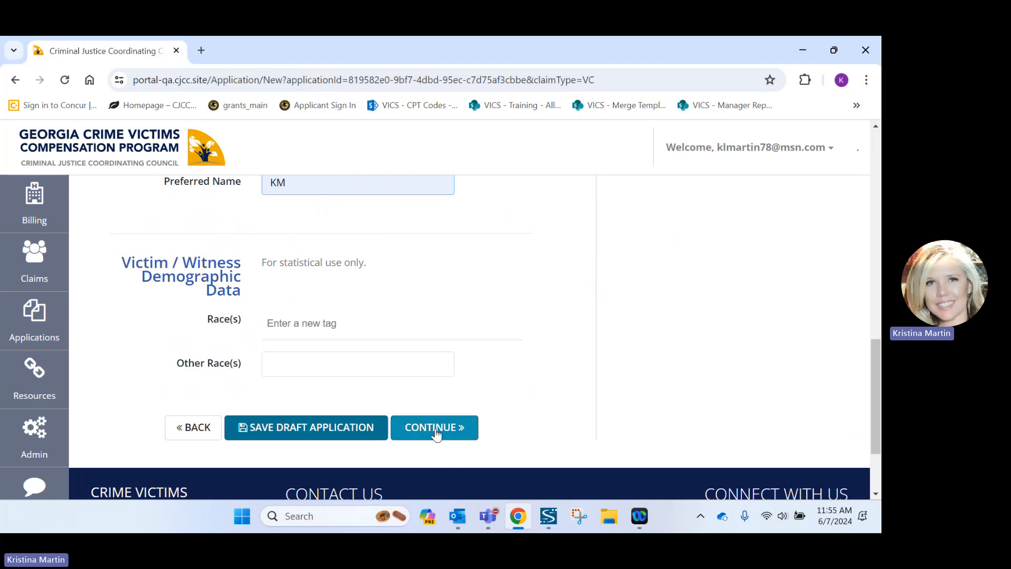
# Confirm the crime was reported to police and set Georgia as the state of crime.
pyautogui.click(436, 432)
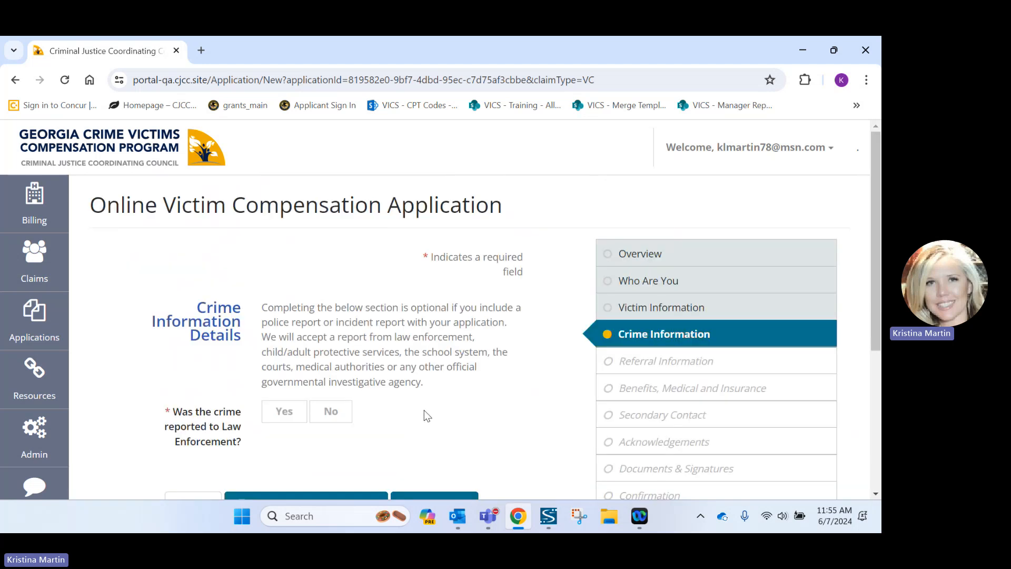
pyautogui.scroll(-1, 424, 413)
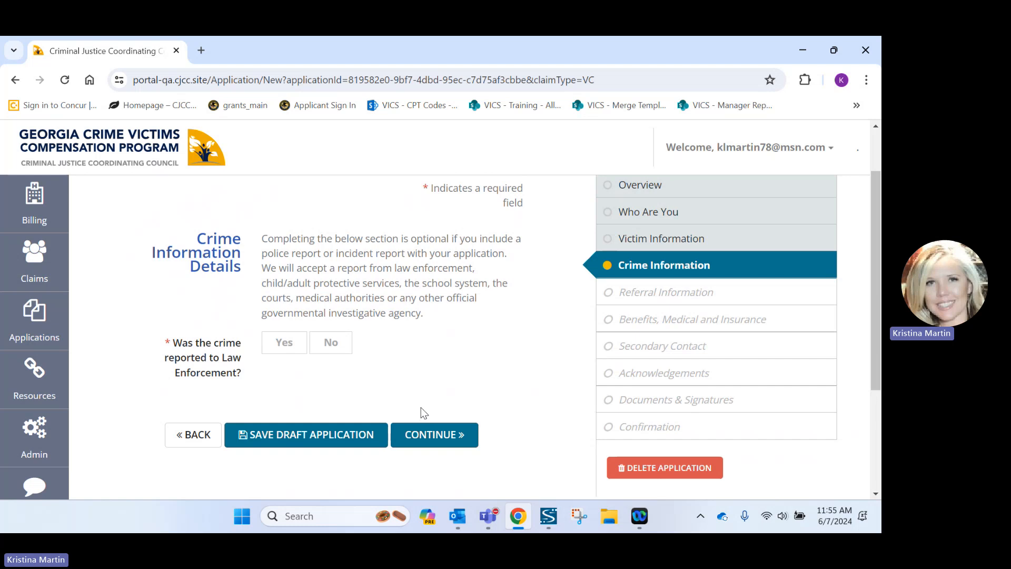
pyautogui.click(296, 347)
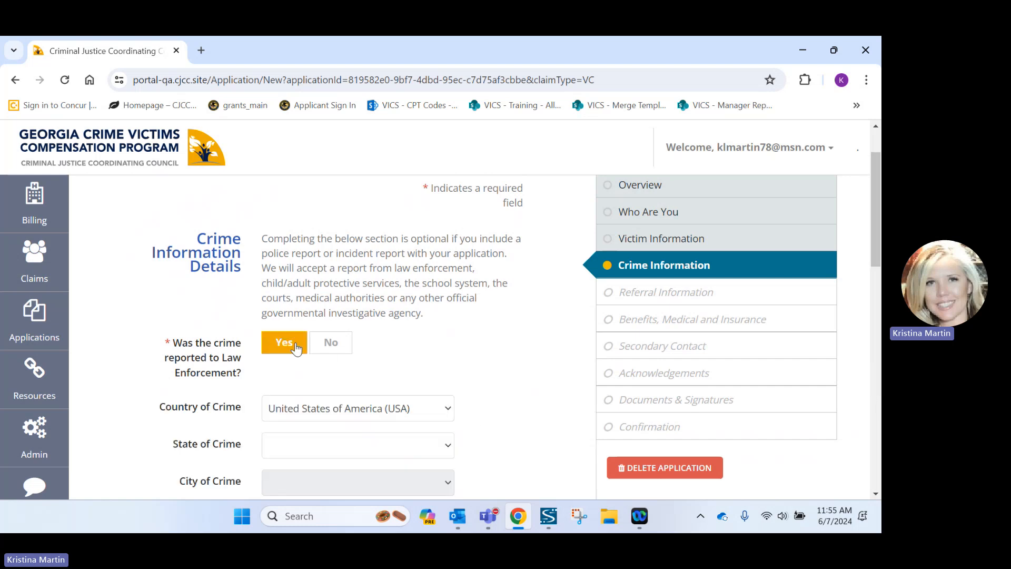
pyautogui.scroll(-1, 337, 362)
pyautogui.click(327, 378)
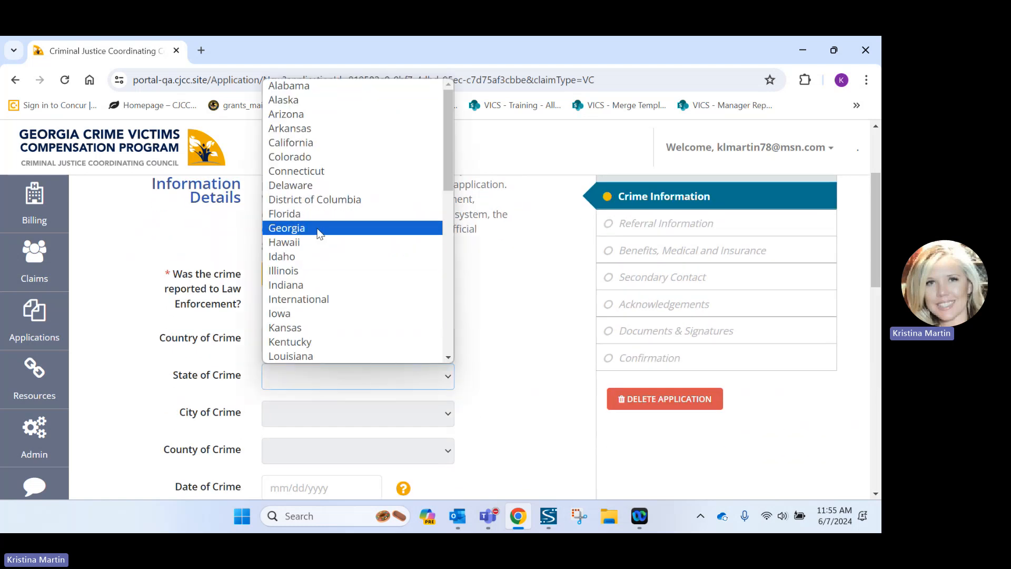
pyautogui.click(318, 228)
pyautogui.scroll(-1, 342, 334)
# Set the crime's city to Acworth and county to Cobb.
pyautogui.click(337, 345)
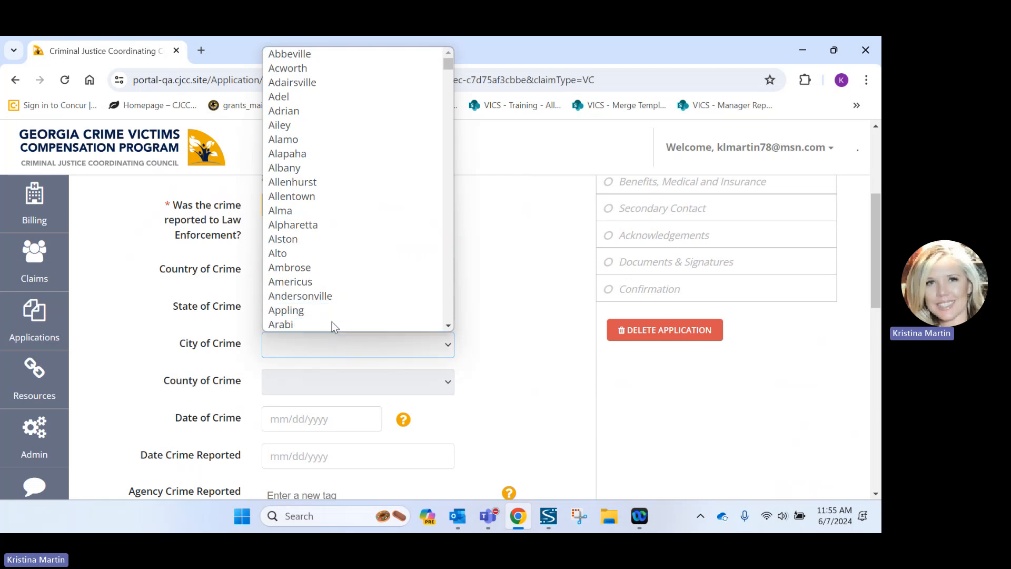
pyautogui.write('ac')
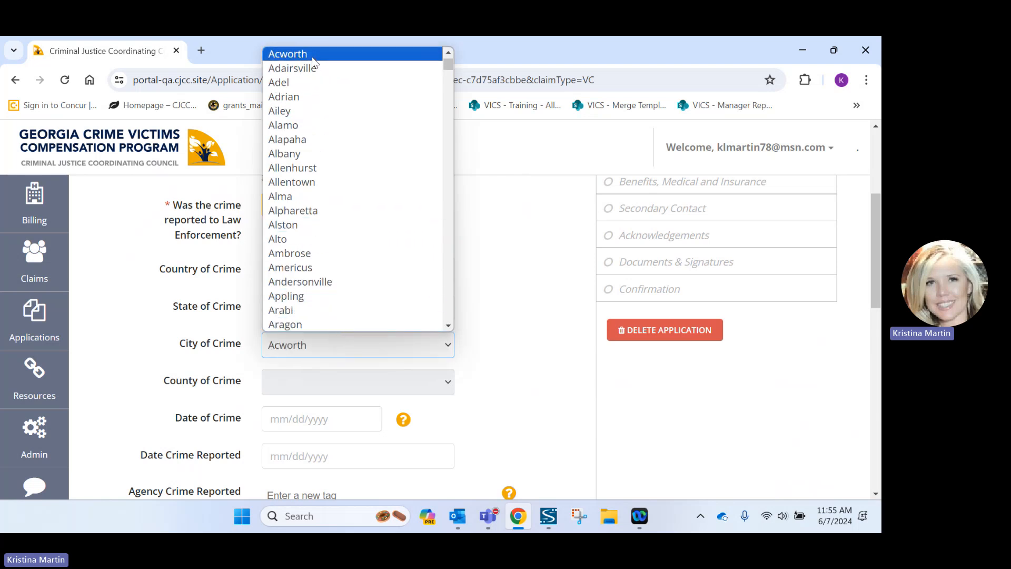
pyautogui.click(313, 58)
pyautogui.click(307, 393)
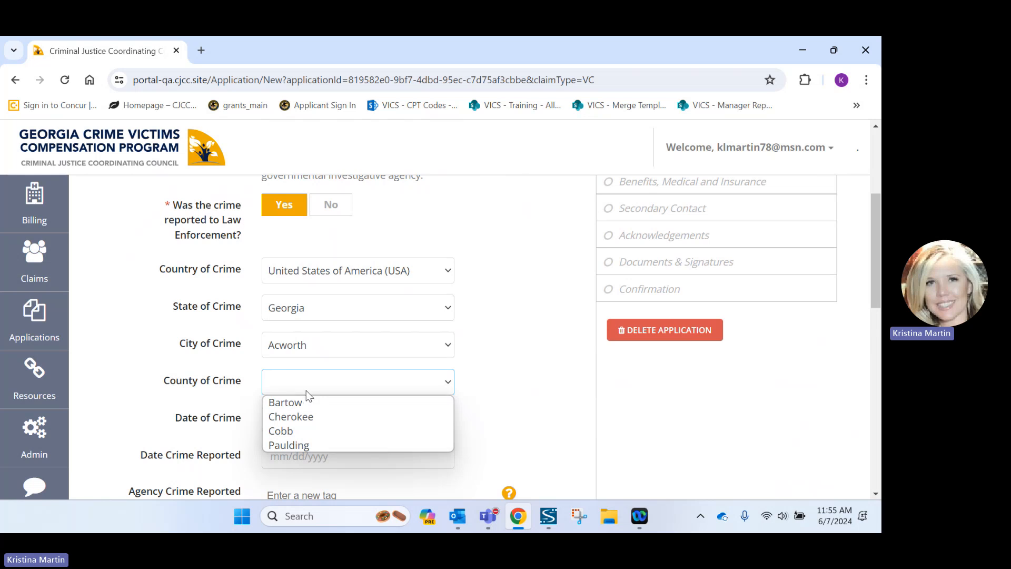
pyautogui.click(321, 437)
pyautogui.scroll(-1, 319, 432)
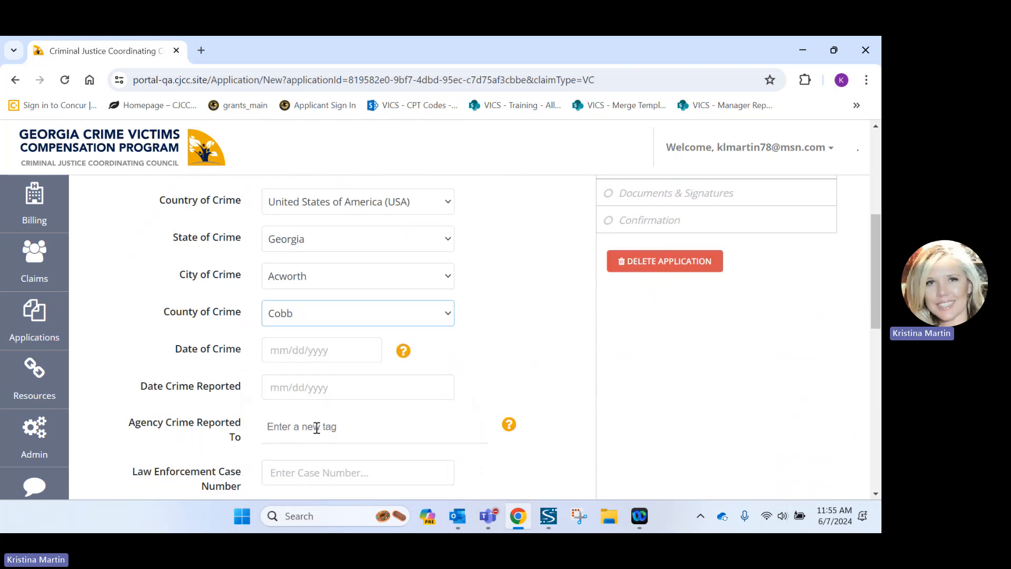
# Set the crime date to 03/03/2024 and the reported date to 03/04/2024.
pyautogui.click(274, 352)
pyautogui.click(316, 384)
pyautogui.click(280, 386)
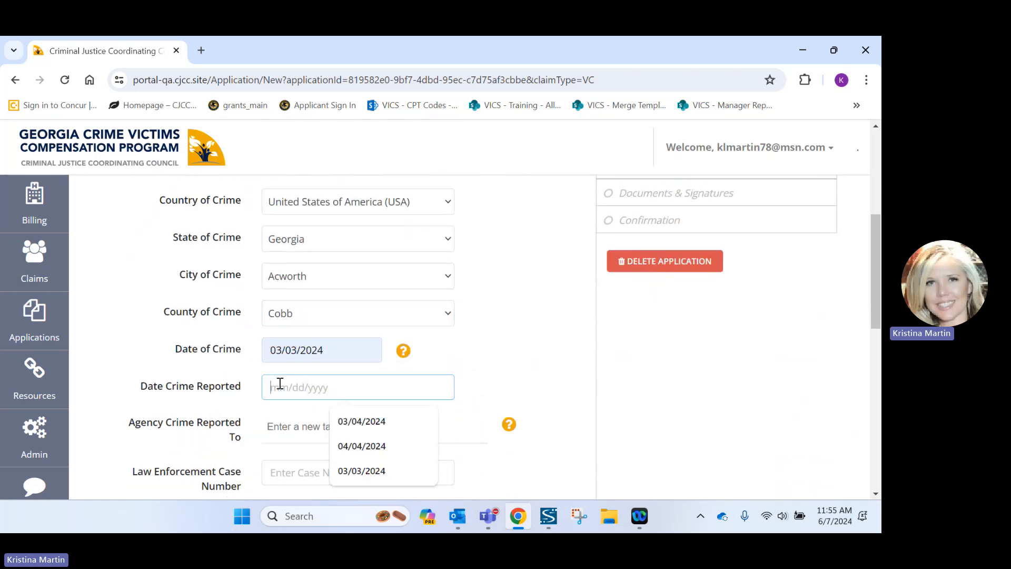
pyautogui.click(360, 429)
pyautogui.scroll(-1, 352, 420)
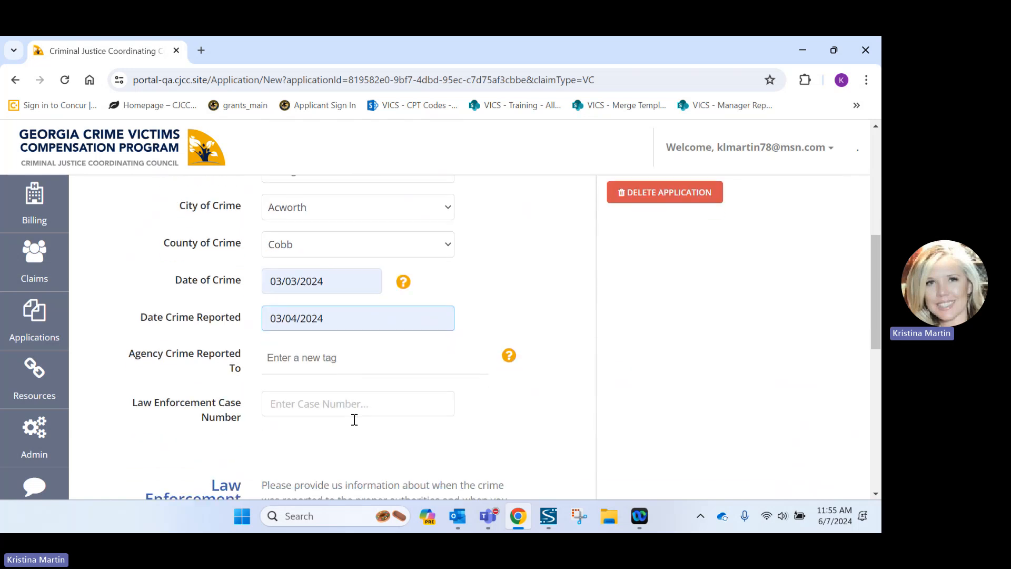
# Select Acworth Police Department as the reporting agency and enter the law enforcement case number.
pyautogui.click(311, 362)
pyautogui.write('Ac')
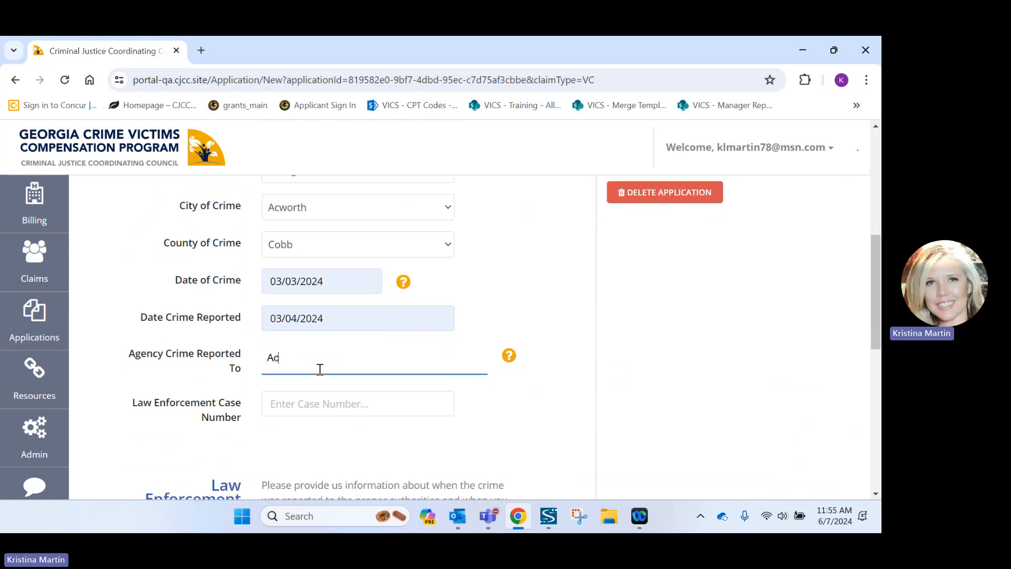
pyautogui.write('wort')
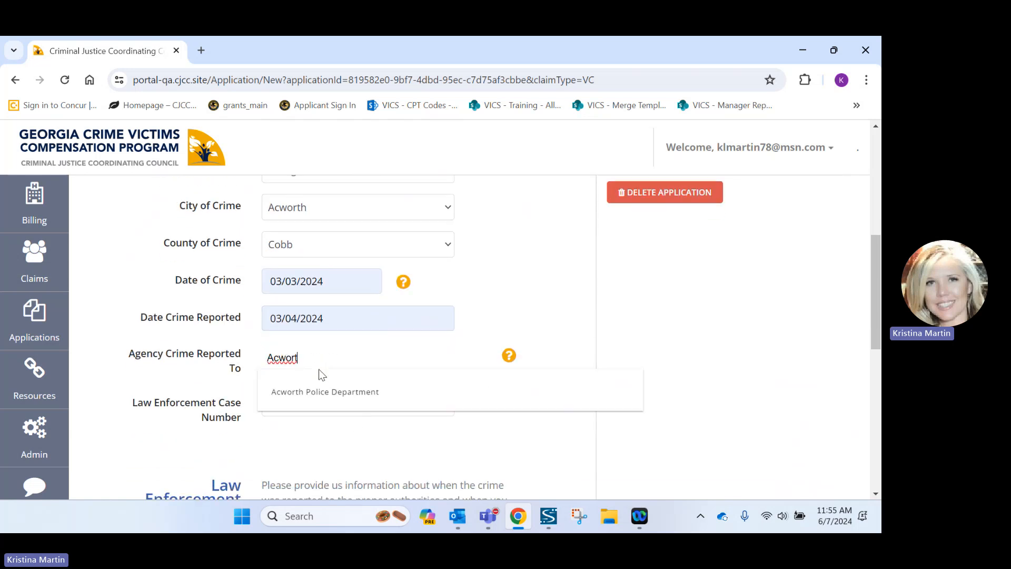
pyautogui.click(331, 394)
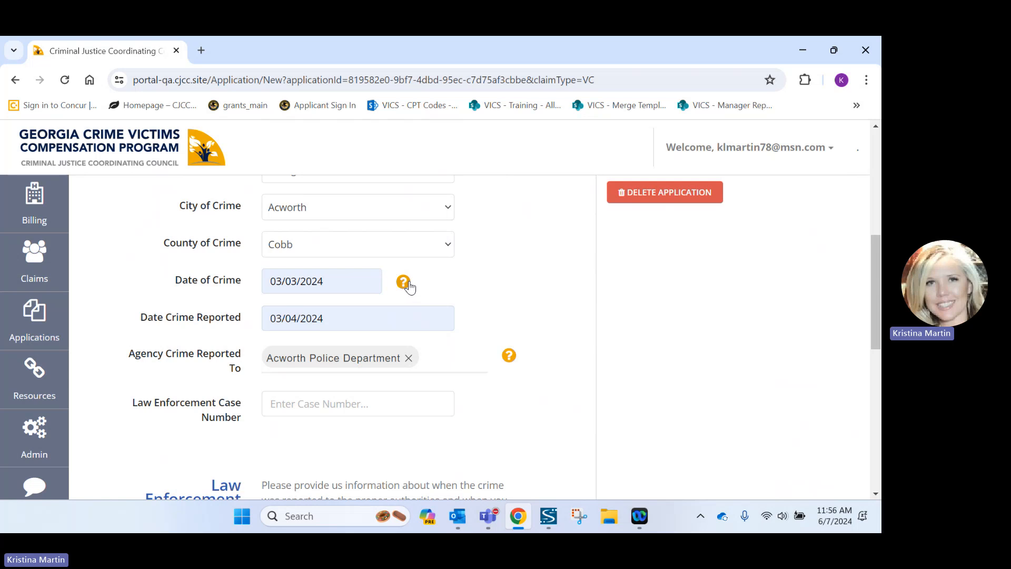
pyautogui.moveTo(509, 364)
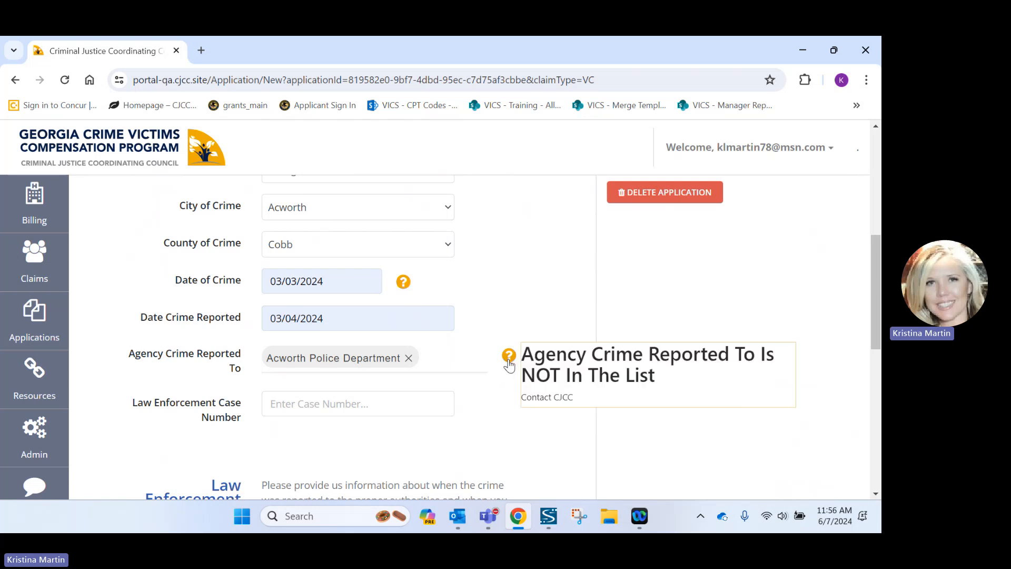
pyautogui.moveTo(403, 285)
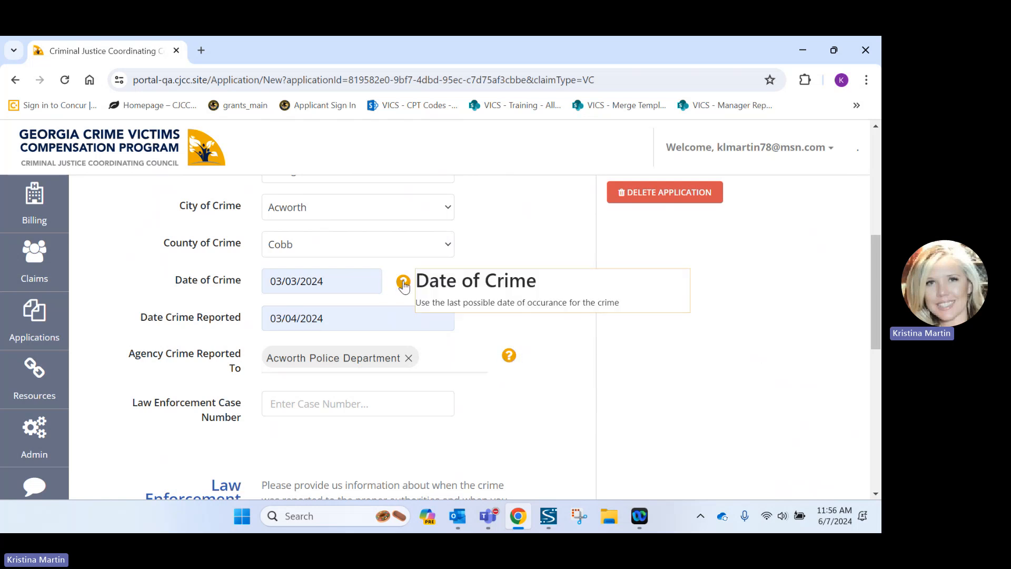
pyautogui.click(340, 404)
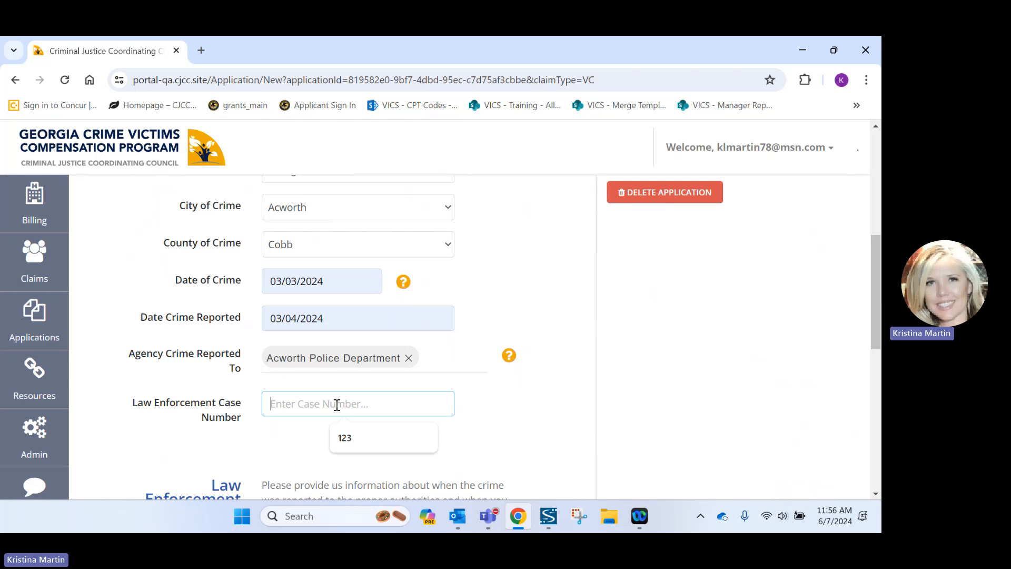
pyautogui.write('123')
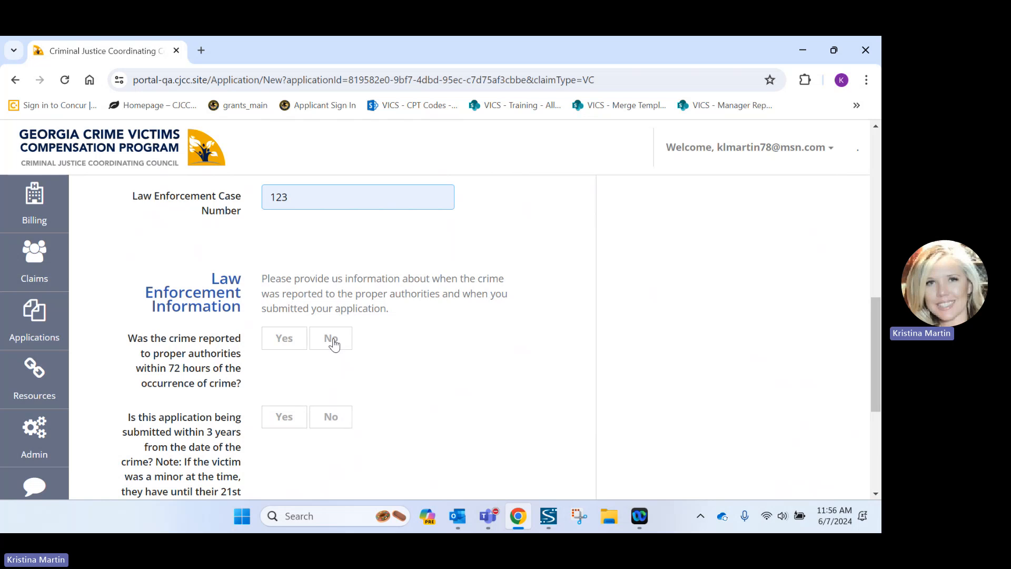
# Answer Yes to reporting within 72 hours and applying within 3 years, then save.
pyautogui.click(334, 345)
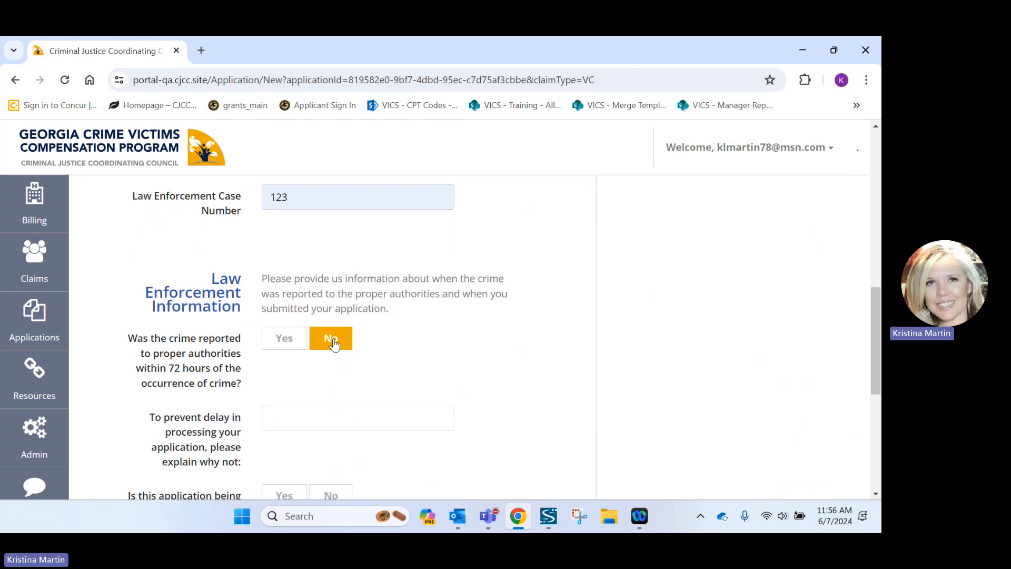
pyautogui.scroll(-1, 334, 345)
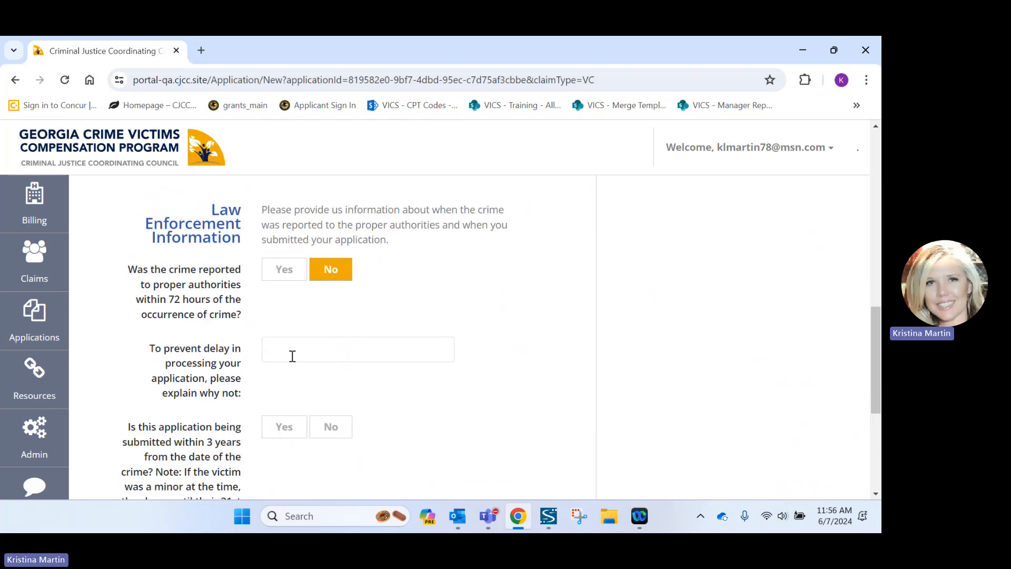
pyautogui.scroll(-1, 292, 356)
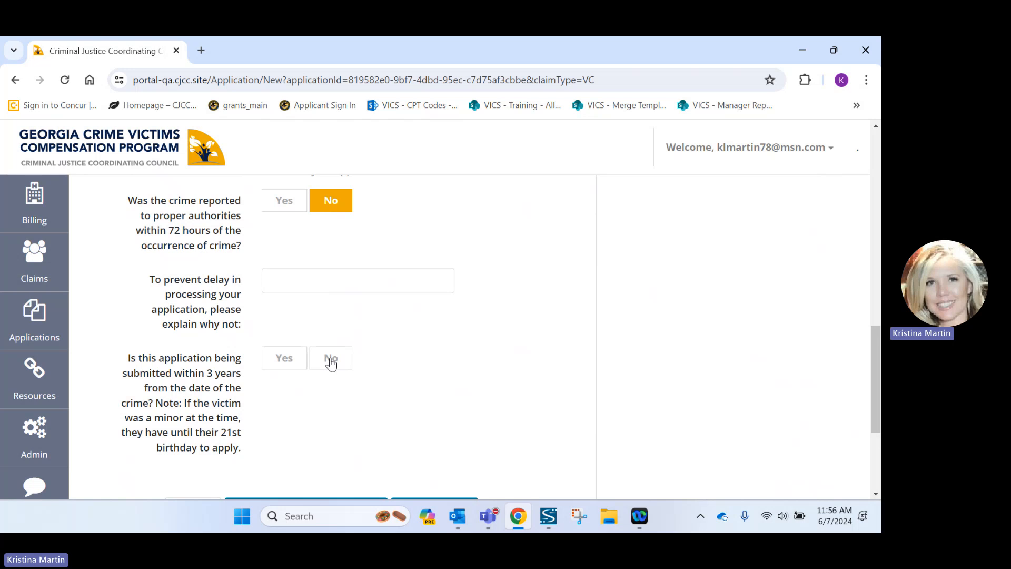
pyautogui.click(284, 207)
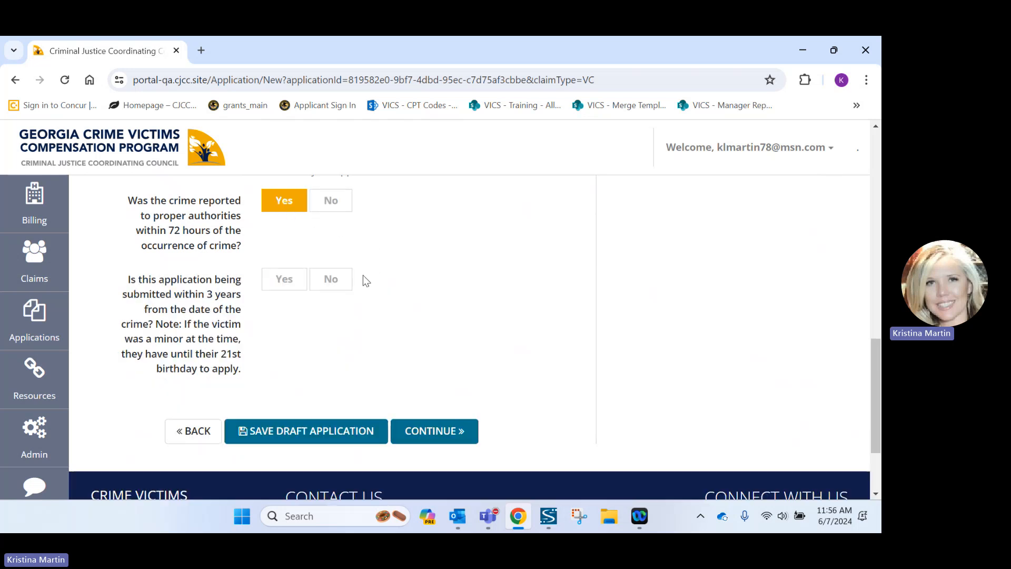
pyautogui.click(290, 287)
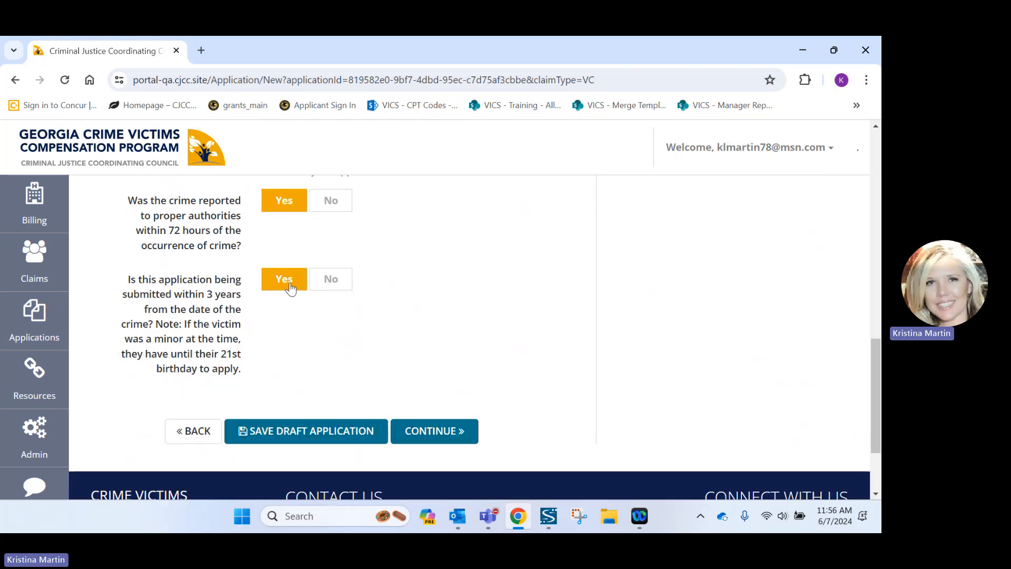
pyautogui.click(438, 429)
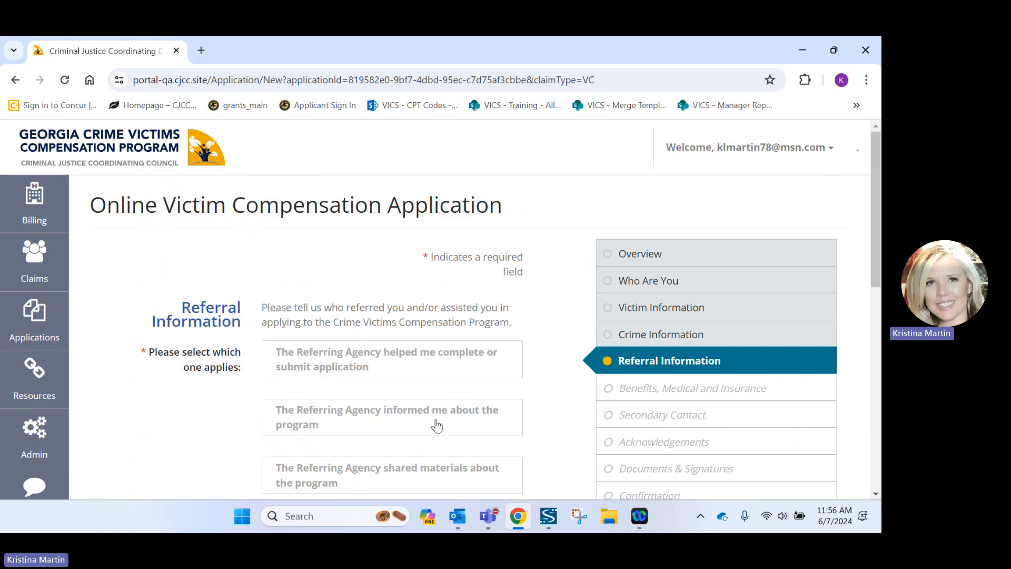
# Indicate a referring agency helped and enter Cobb DA's Office as that agency.
pyautogui.scroll(-1, 430, 414)
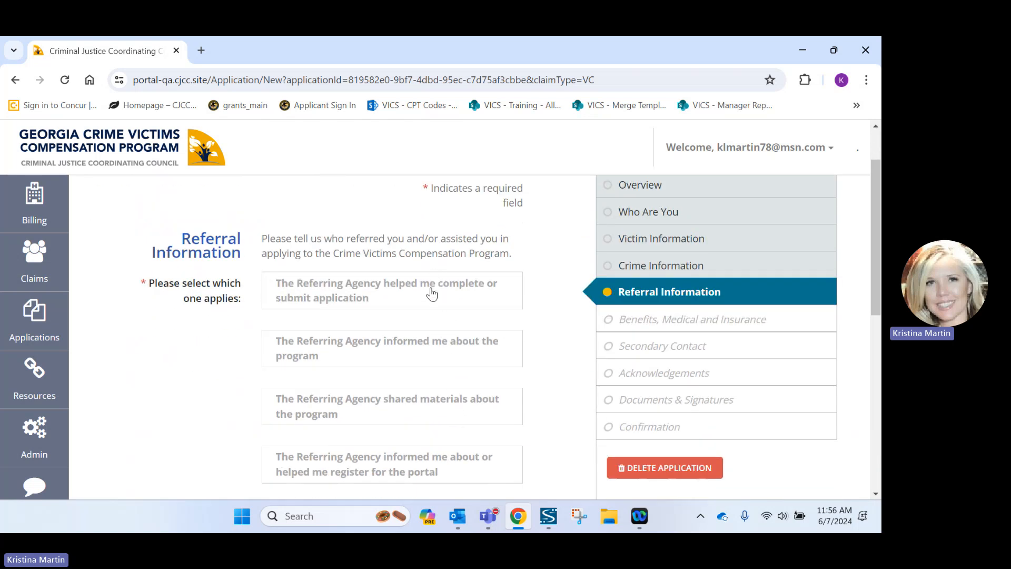
pyautogui.click(432, 293)
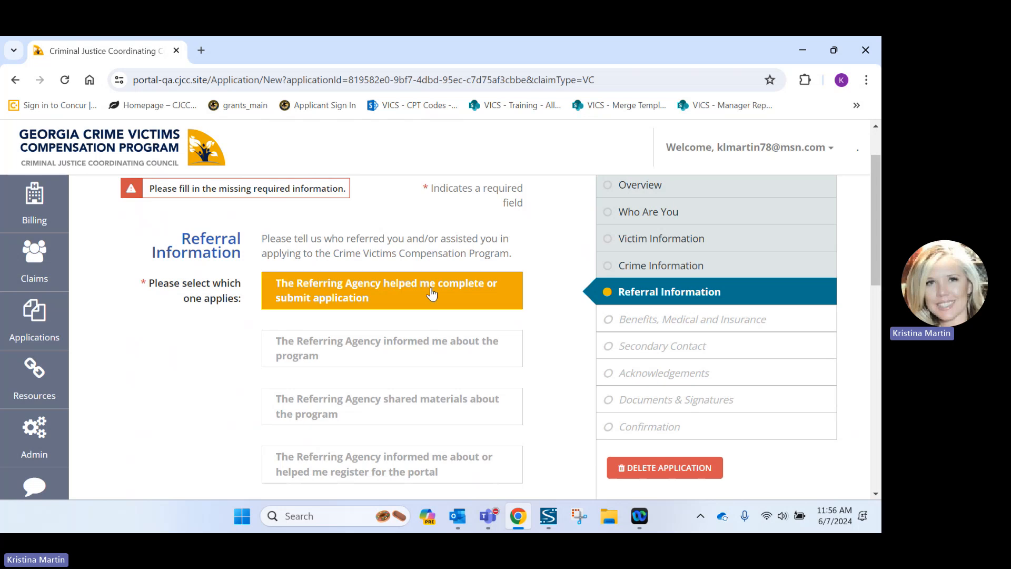
pyautogui.scroll(-3, 432, 294)
pyautogui.click(316, 364)
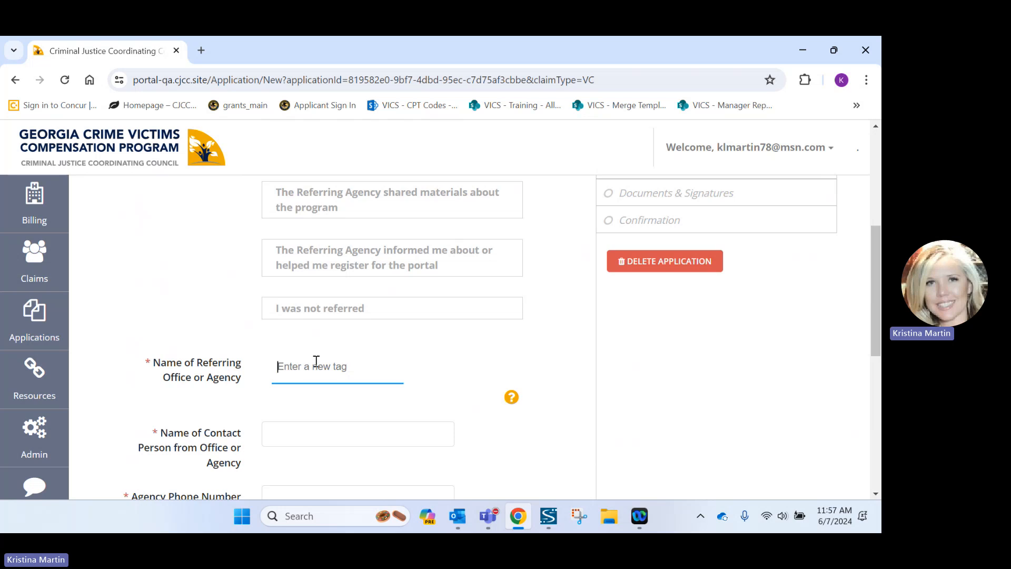
pyautogui.write('Cobb ')
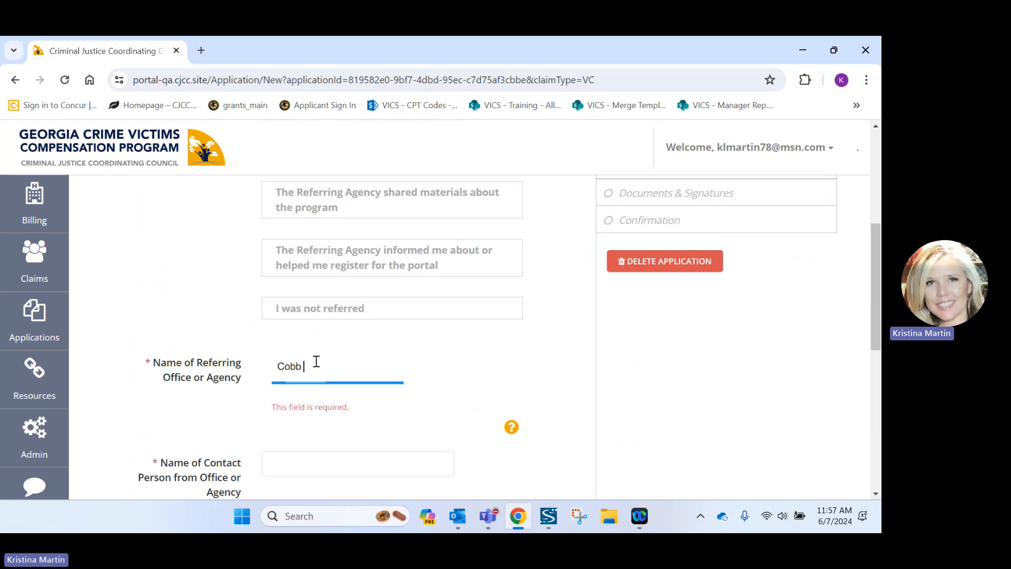
pyautogui.write("DA's Office")
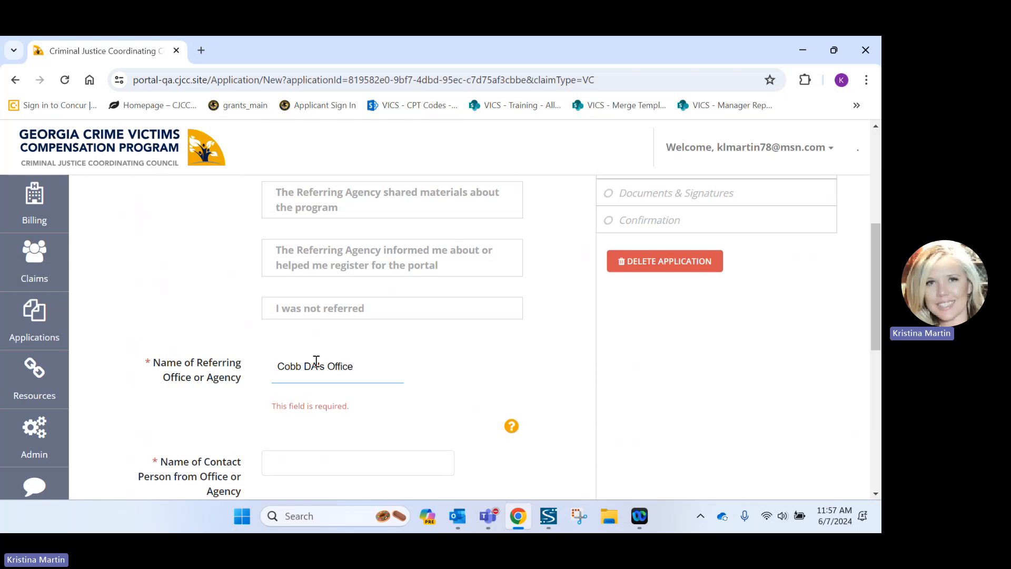
pyautogui.press('Return')
pyautogui.scroll(-1, 316, 366)
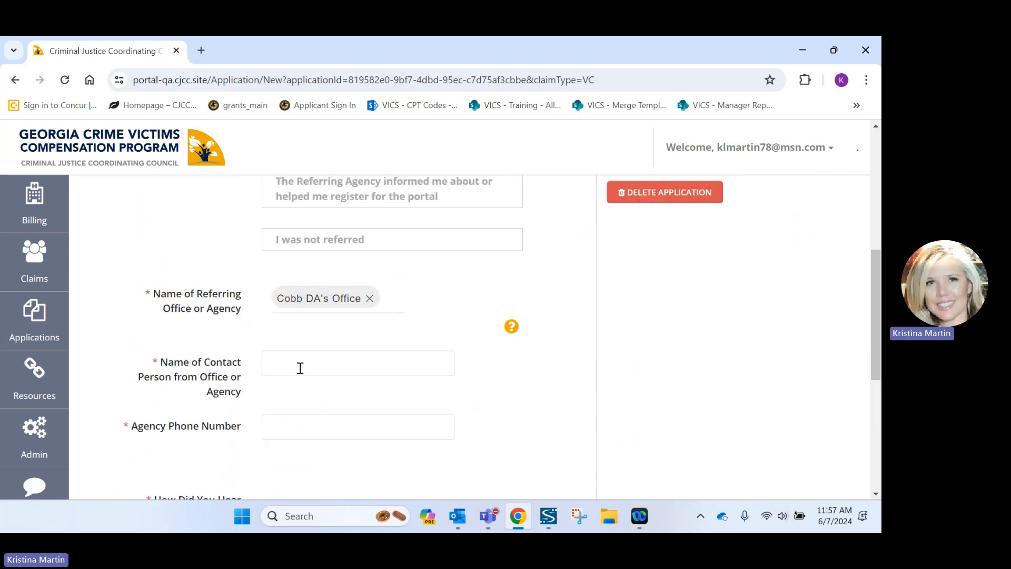
# Fill in the agency contact person's name and phone number from autofill.
pyautogui.click(301, 368)
pyautogui.press('Down')
pyautogui.press('Return')
pyautogui.click(303, 425)
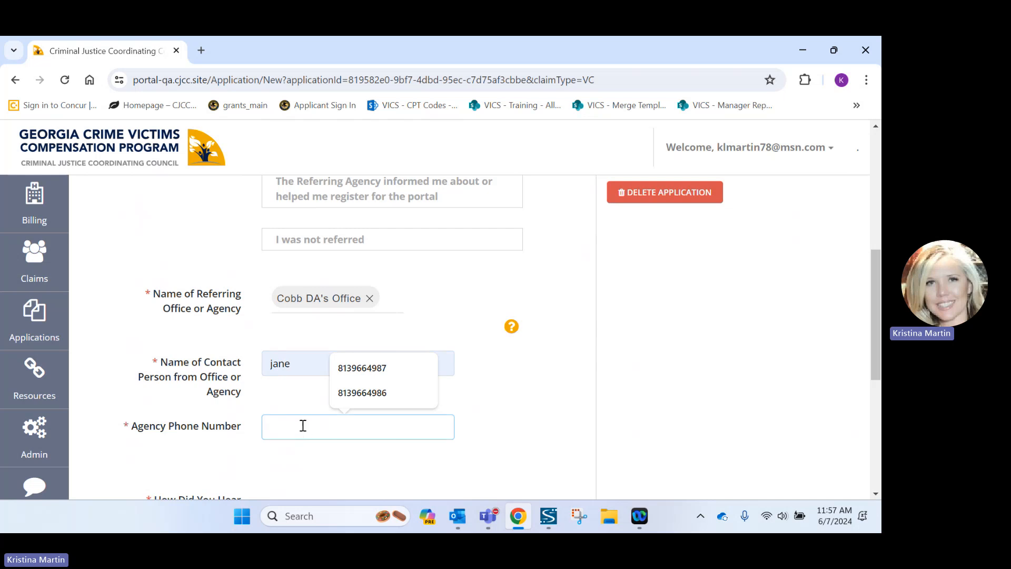
pyautogui.click(348, 395)
pyautogui.scroll(-2, 342, 393)
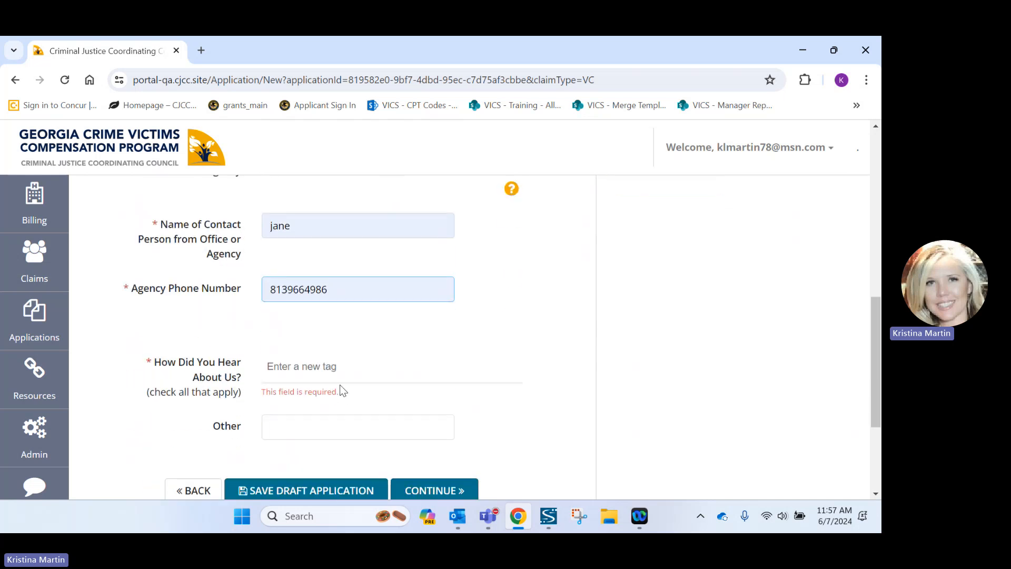
# Choose 'Brochures, Poster etc.' as how you heard about the program and save.
pyautogui.click(326, 372)
pyautogui.click(334, 398)
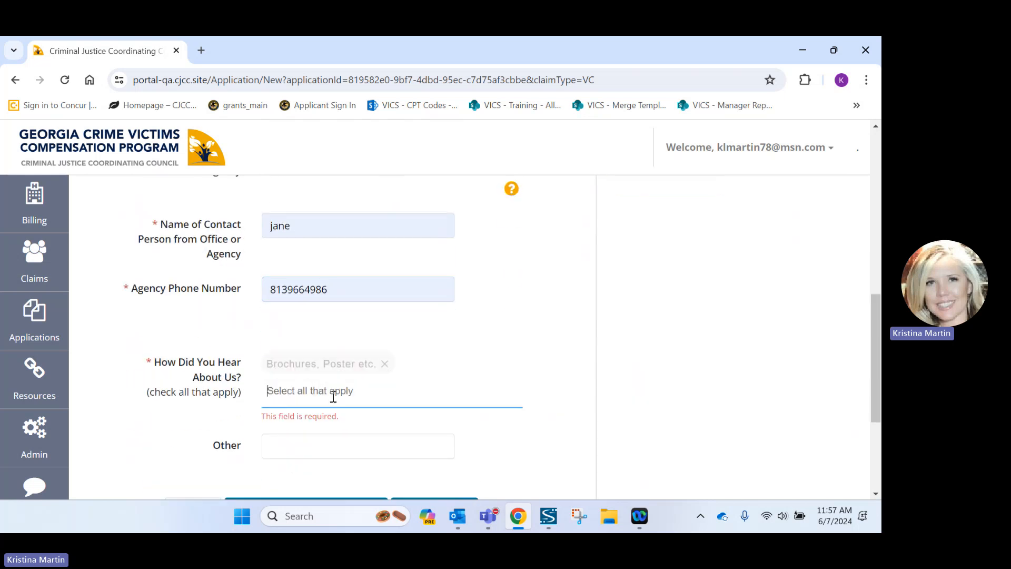
pyautogui.click(371, 396)
pyautogui.scroll(-1, 374, 397)
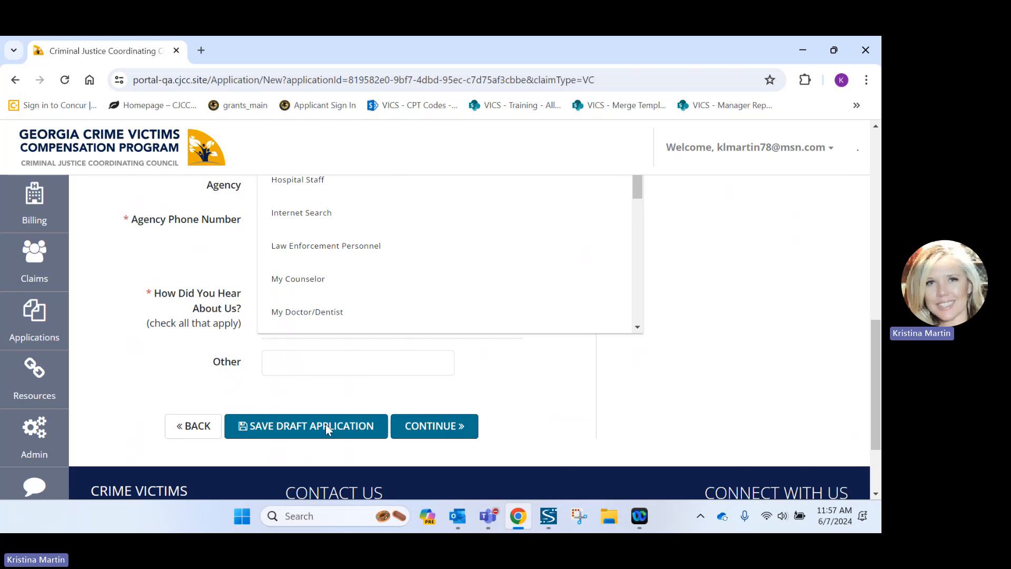
pyautogui.click(426, 430)
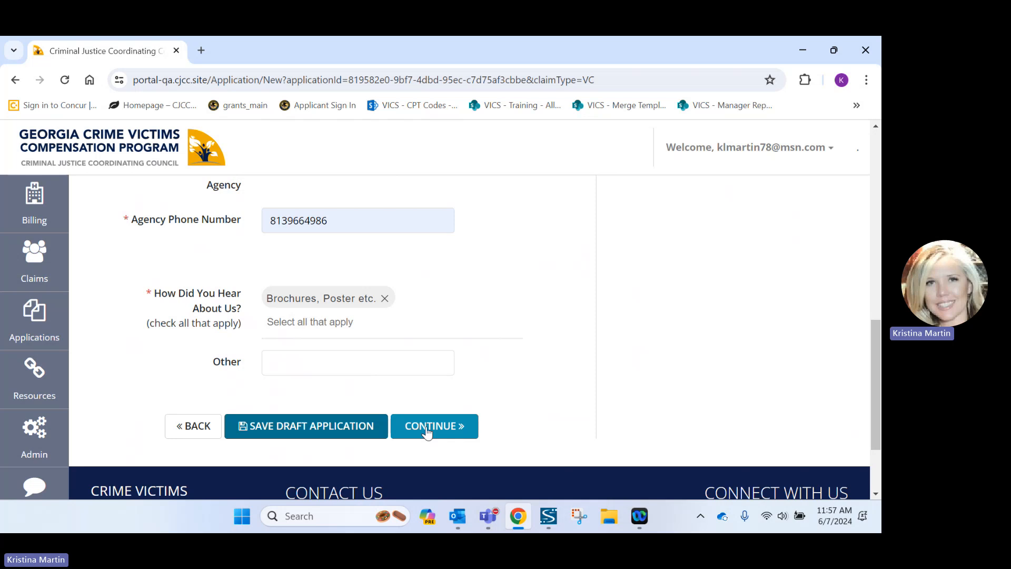
pyautogui.click(427, 429)
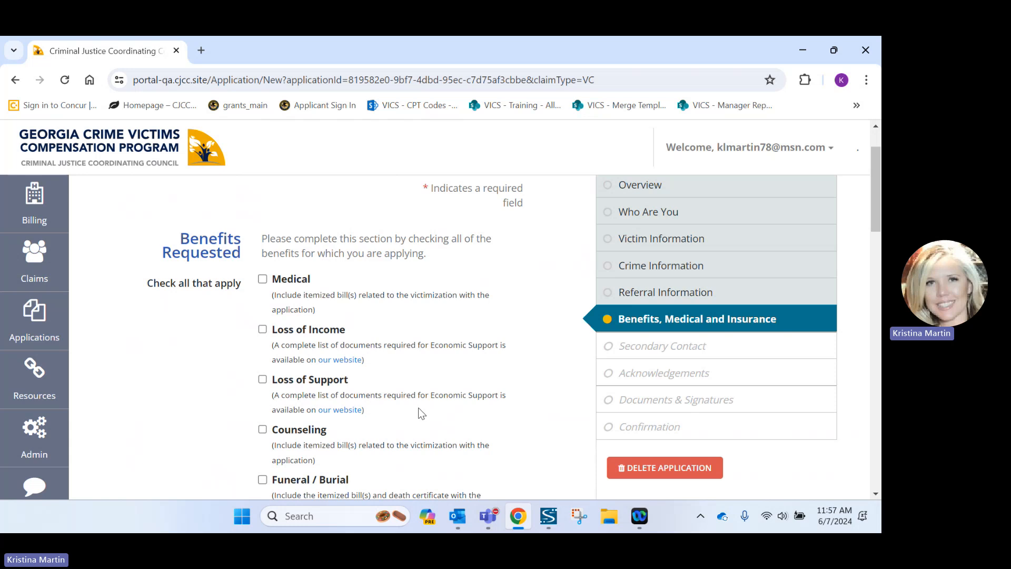
# Answer No to gainful employment at the time of the crime and choose payment by Check.
pyautogui.scroll(-1, 407, 368)
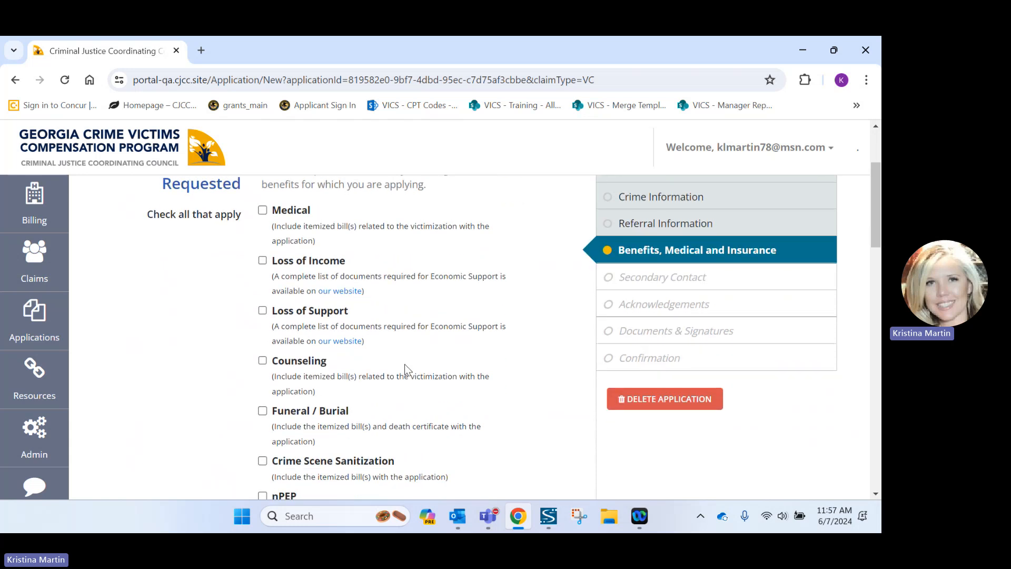
pyautogui.scroll(-4, 404, 365)
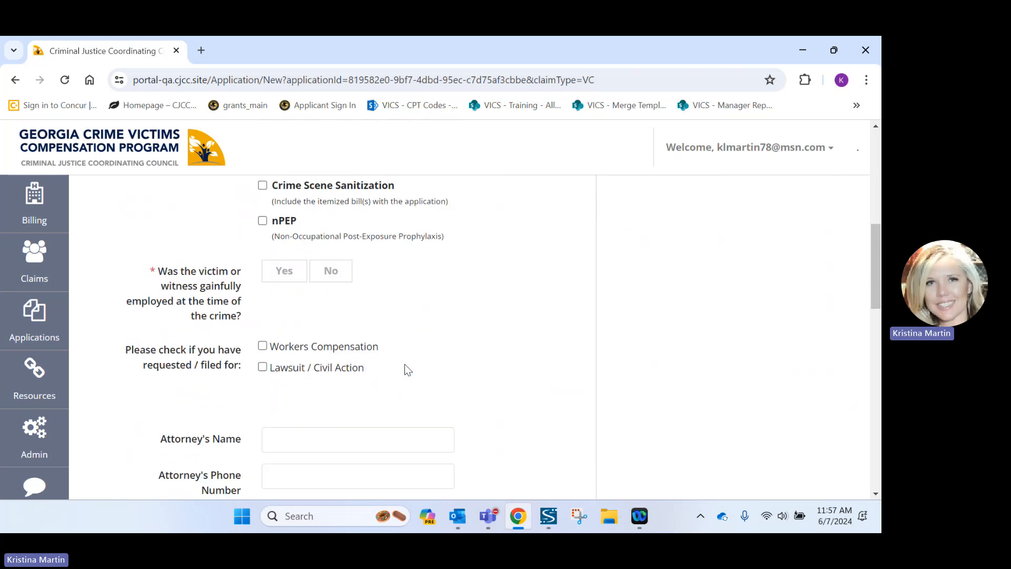
pyautogui.click(331, 270)
pyautogui.scroll(-2, 406, 371)
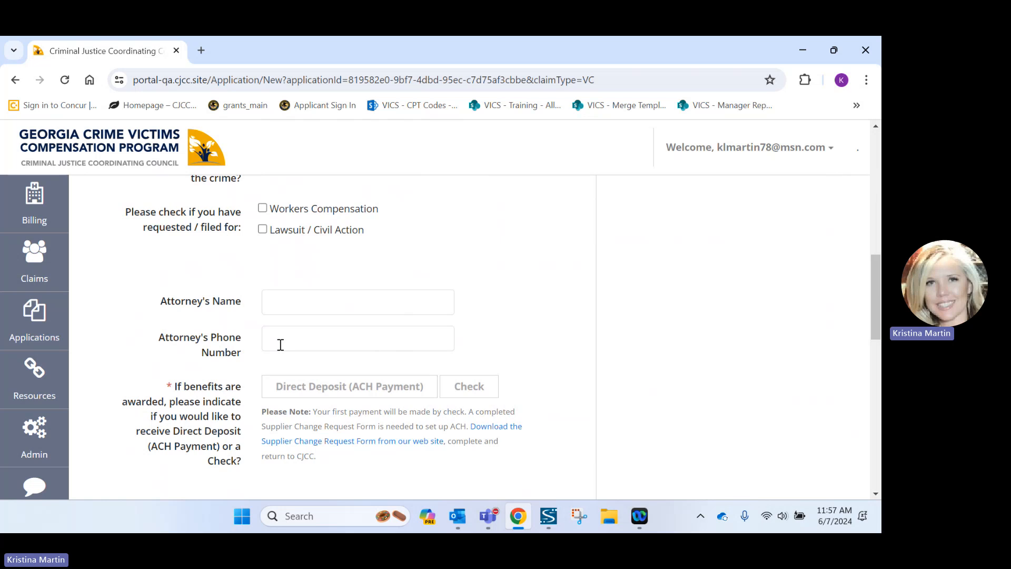
pyautogui.scroll(-1, 280, 345)
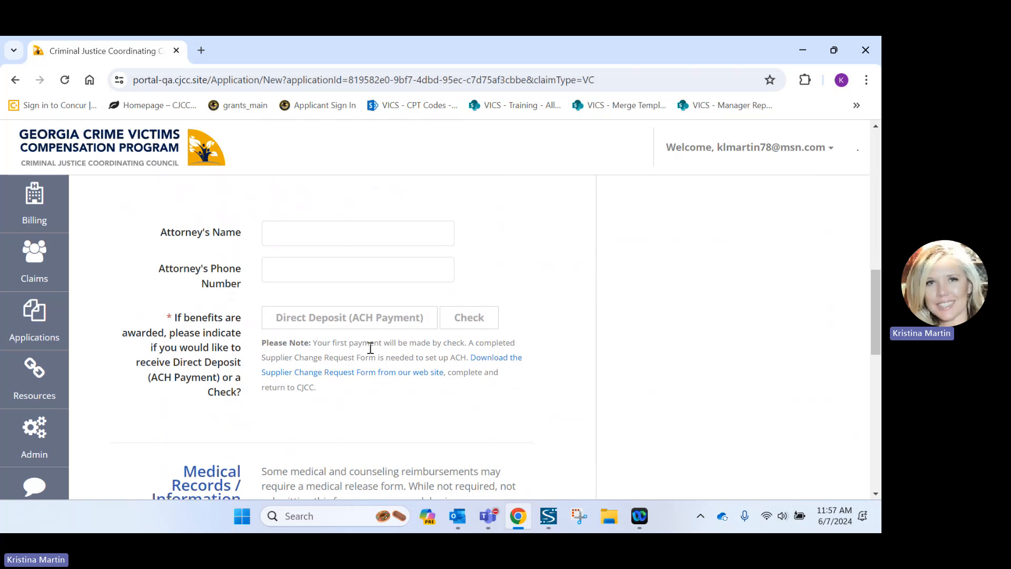
pyautogui.click(489, 323)
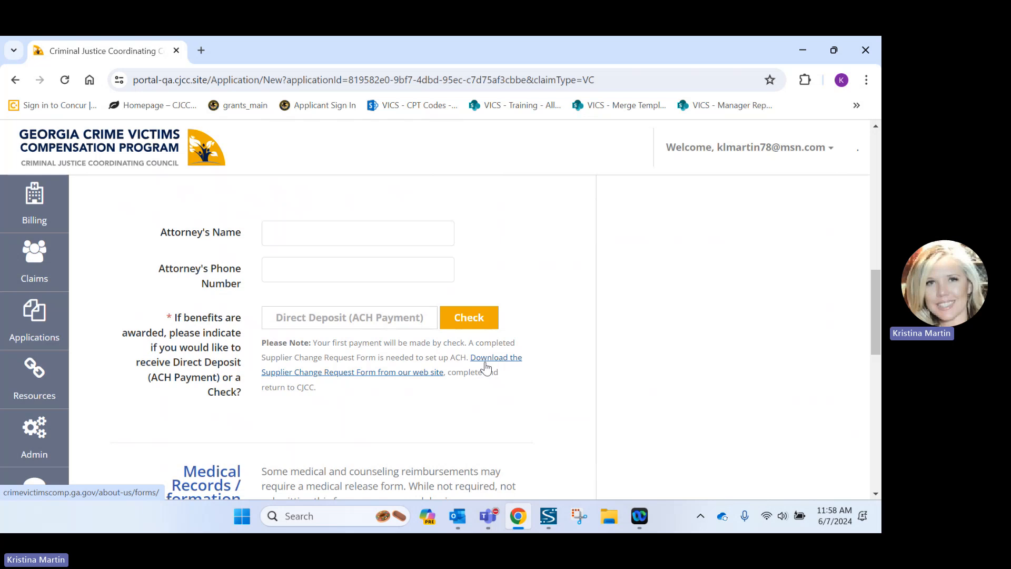
pyautogui.scroll(-4, 485, 369)
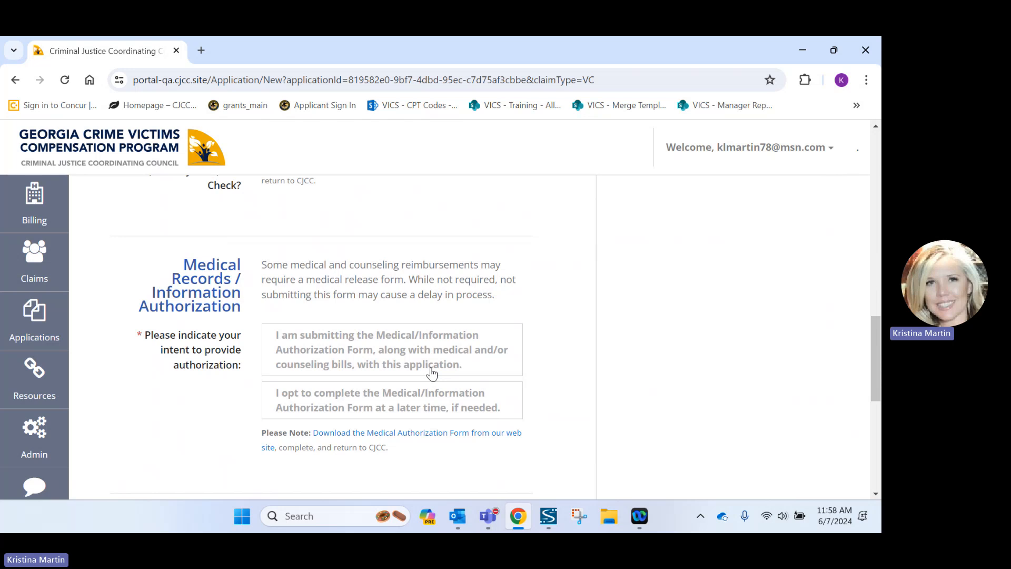
# Opt to complete the Medical/Information Authorization Form at a later time.
pyautogui.scroll(-1, 432, 373)
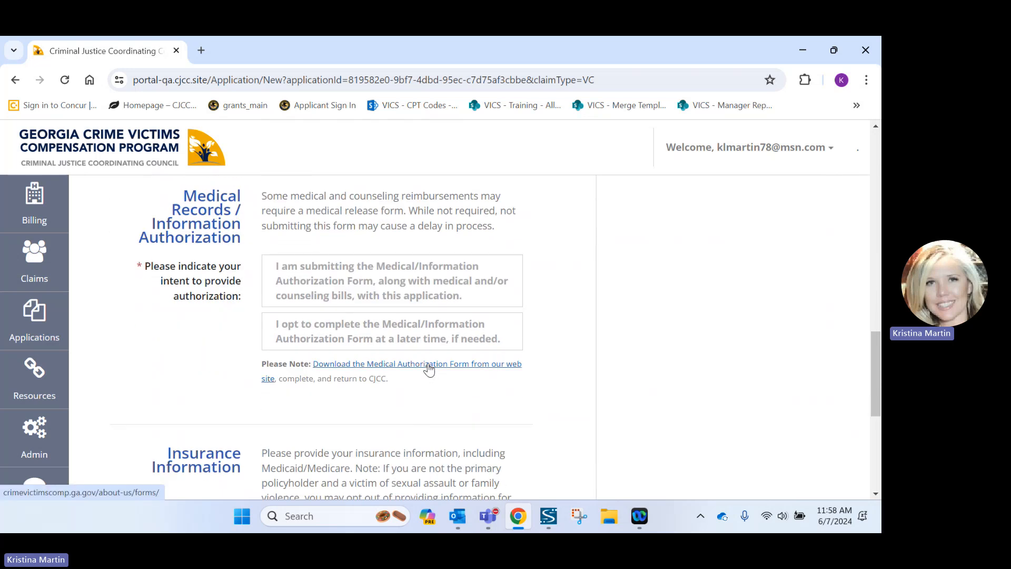
pyautogui.click(414, 343)
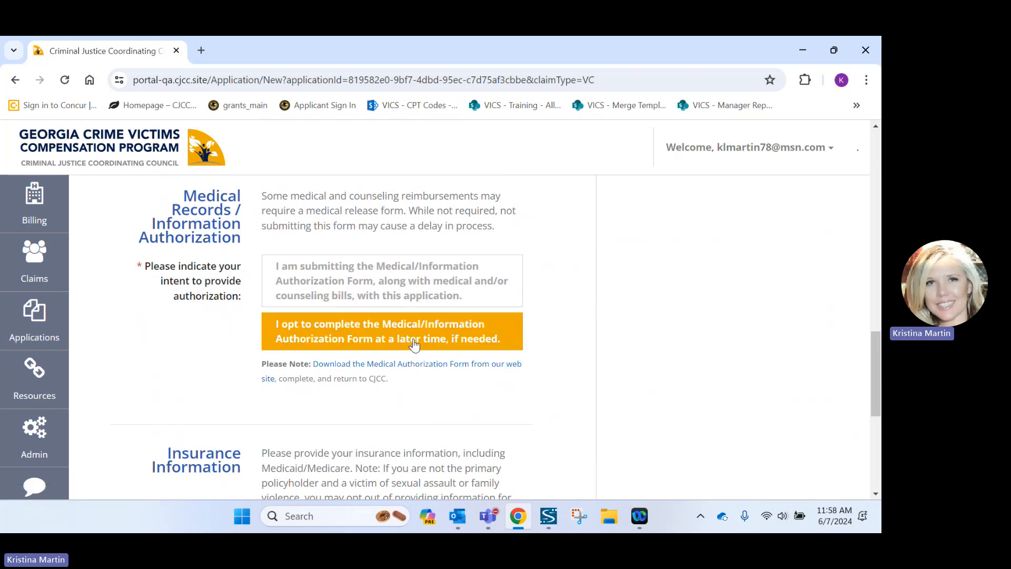
pyautogui.scroll(-4, 414, 344)
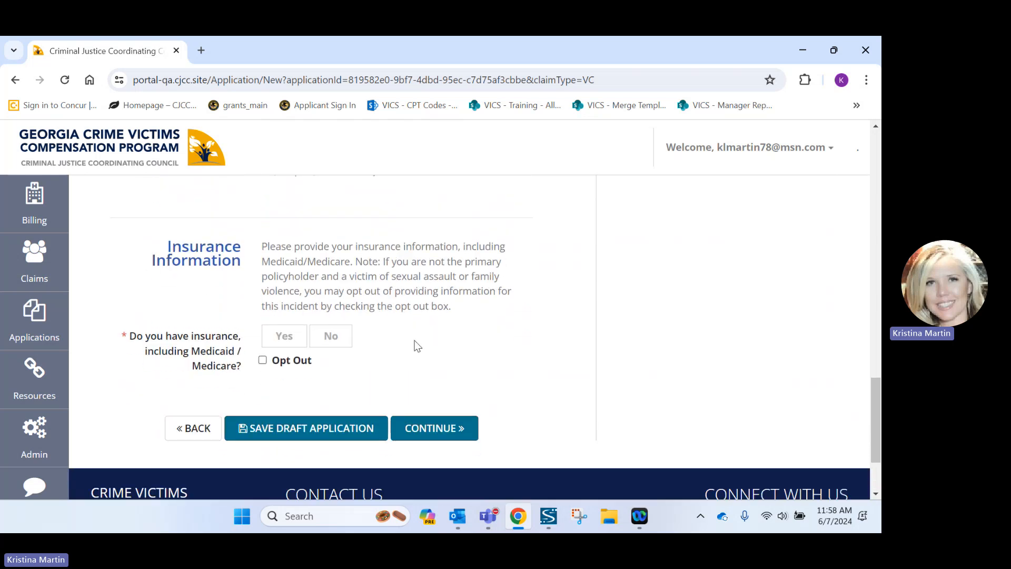
# Record that the victim has Aetna insurance, fill in the policyholder's name, and save.
pyautogui.click(284, 343)
pyautogui.click(301, 403)
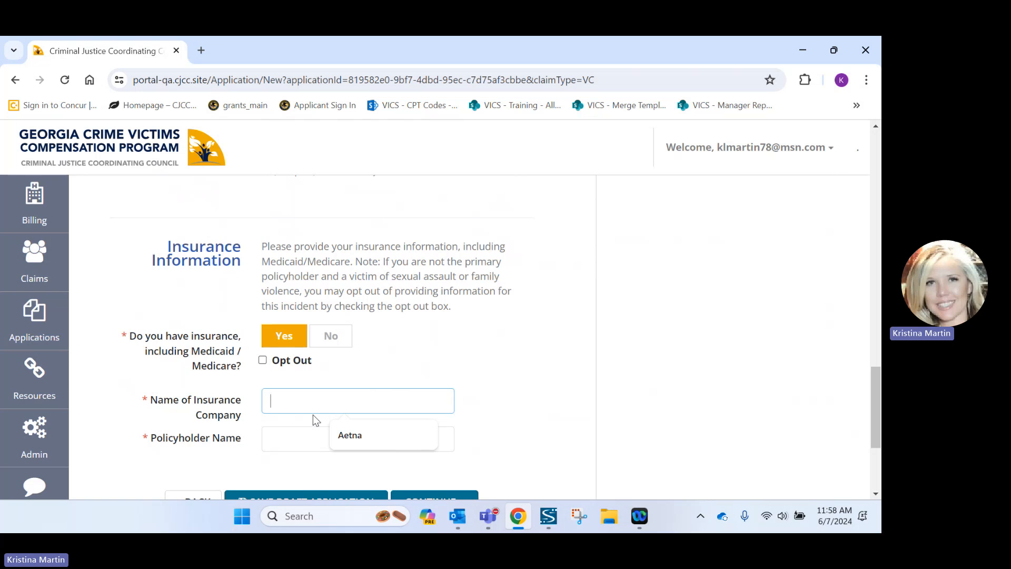
pyautogui.click(346, 435)
pyautogui.click(293, 438)
pyautogui.click(359, 356)
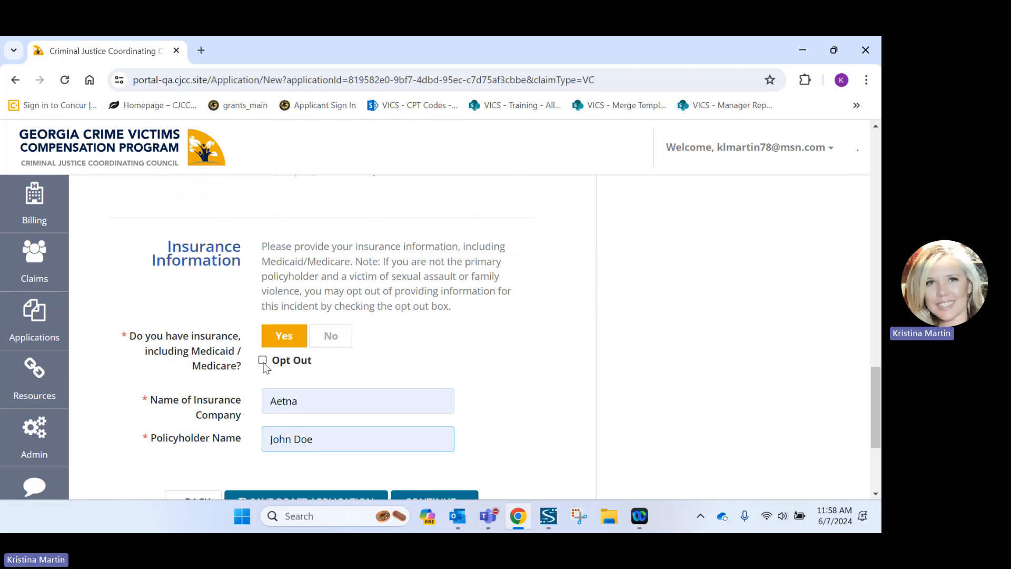
pyautogui.scroll(-1, 265, 367)
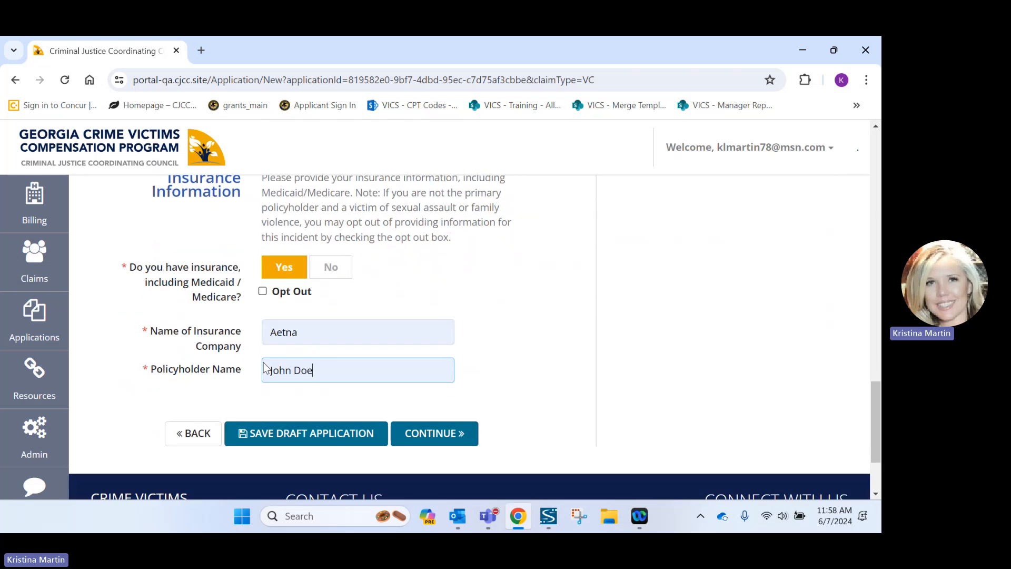
pyautogui.click(439, 431)
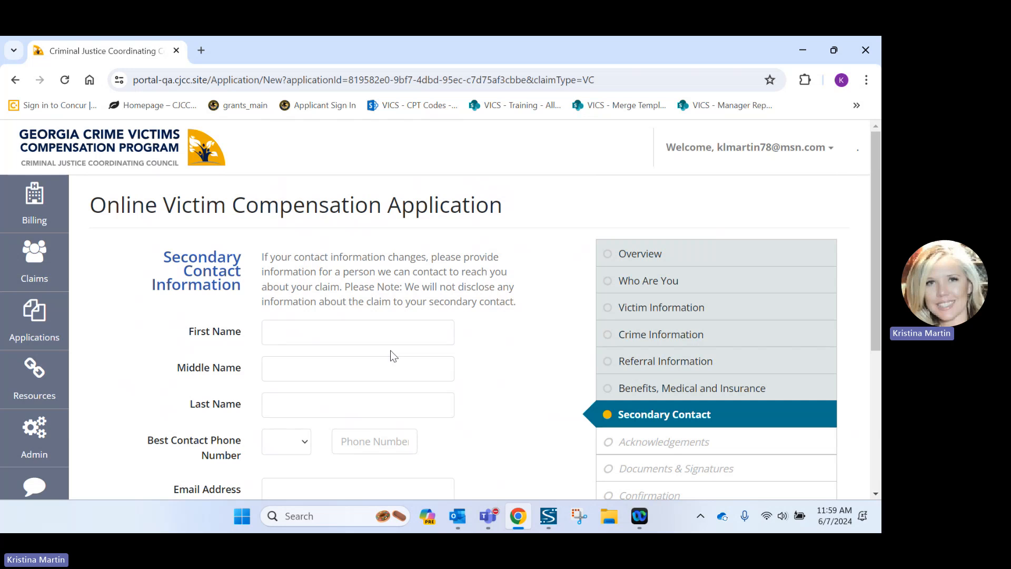
# Leave all Secondary Contact fields empty and move on to Acknowledgements.
pyautogui.scroll(-1, 391, 349)
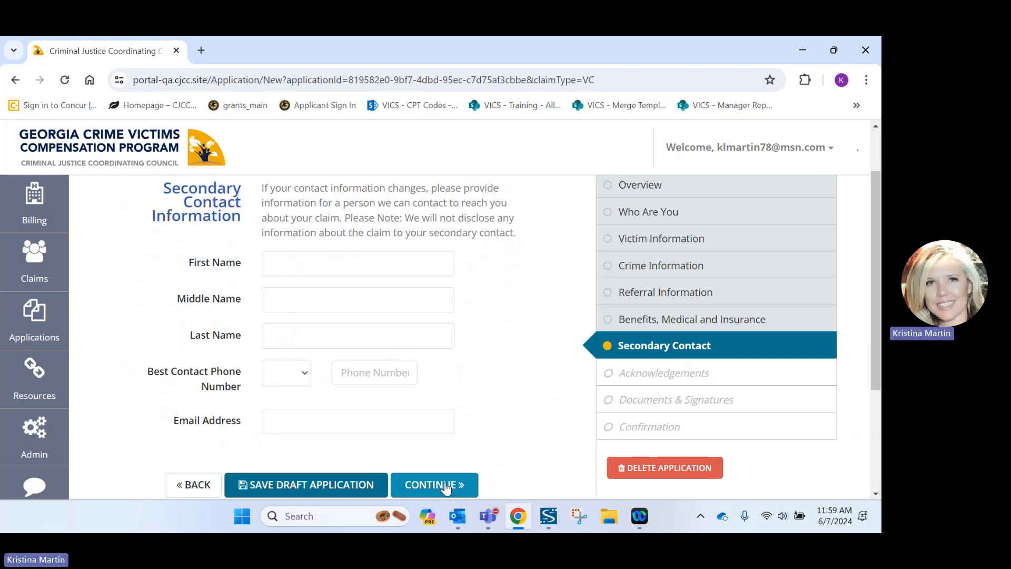
pyautogui.click(445, 486)
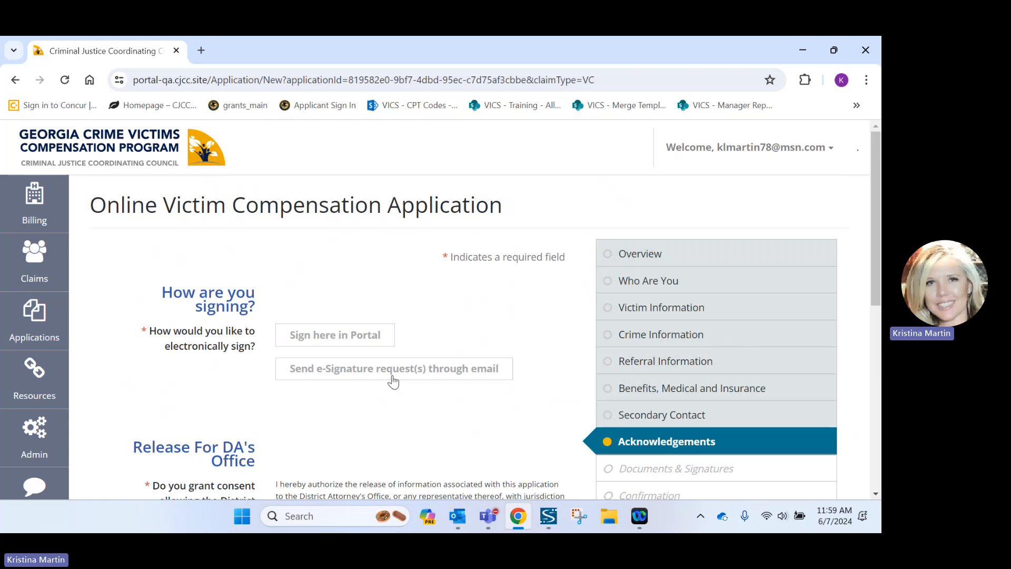
# Choose 'Sign here in Portal' and DA's access consent, then continue to the eSign disclosure.
pyautogui.click(360, 338)
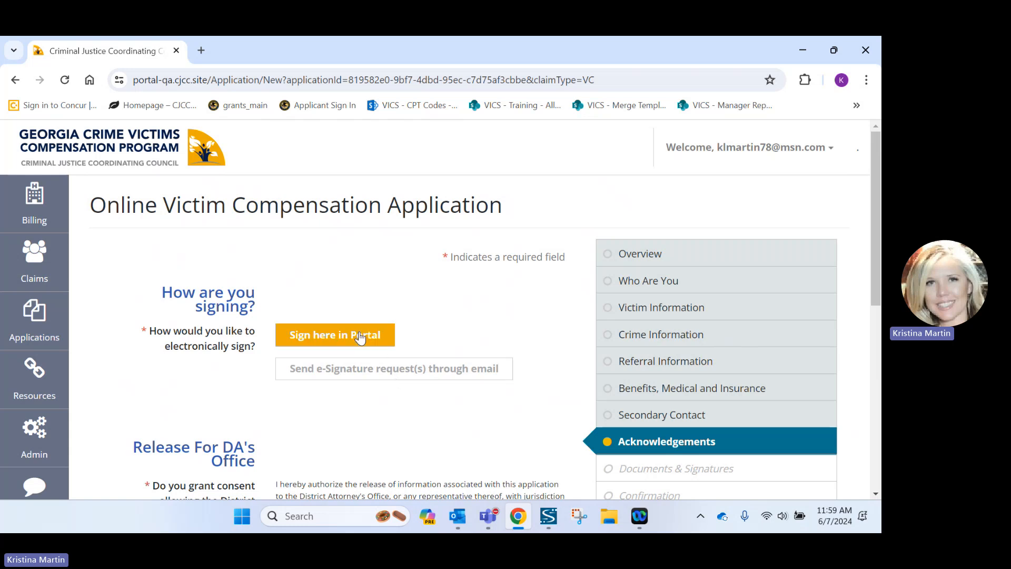
pyautogui.scroll(-1, 360, 339)
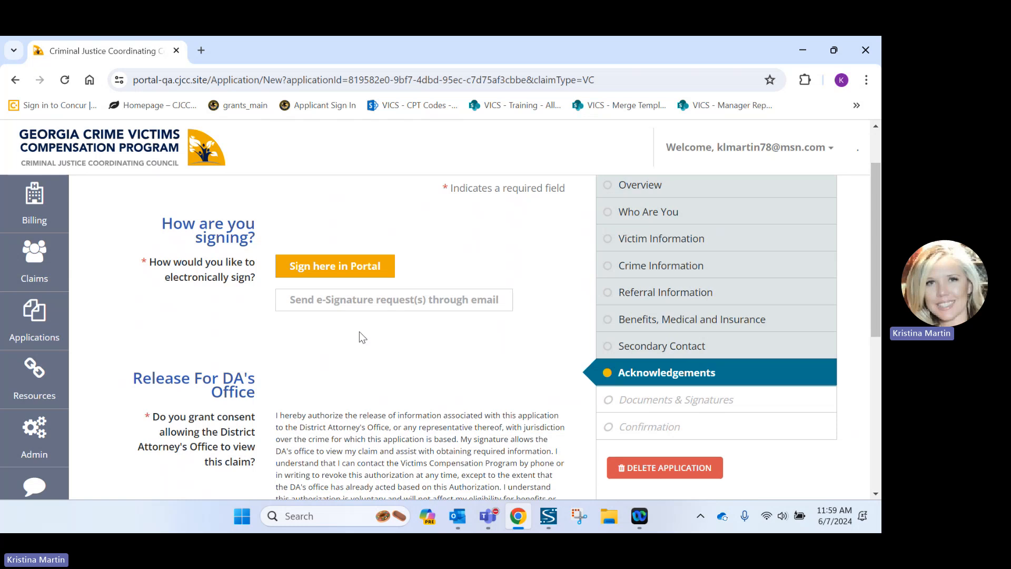
pyautogui.scroll(-1, 360, 332)
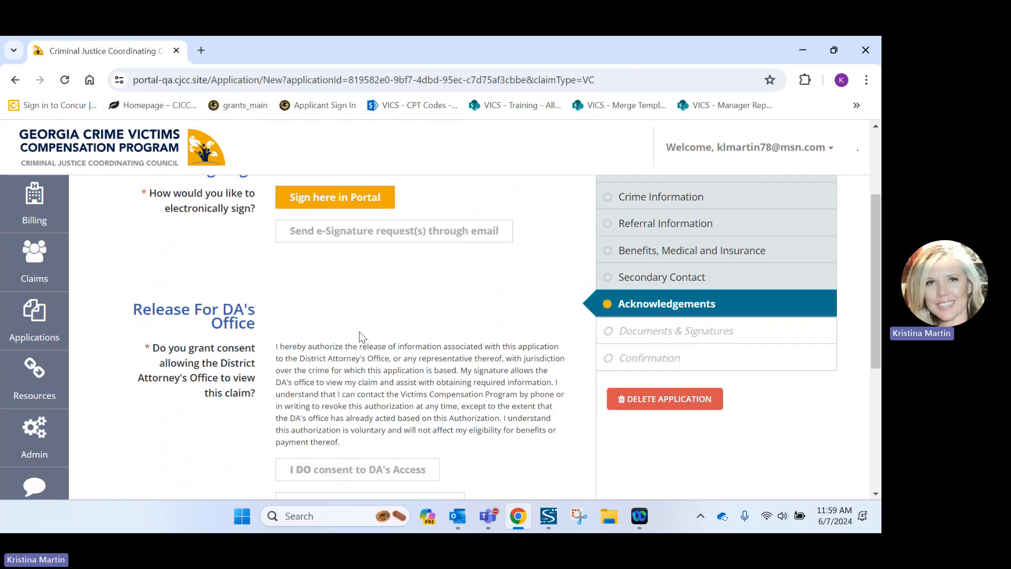
pyautogui.scroll(-2, 360, 332)
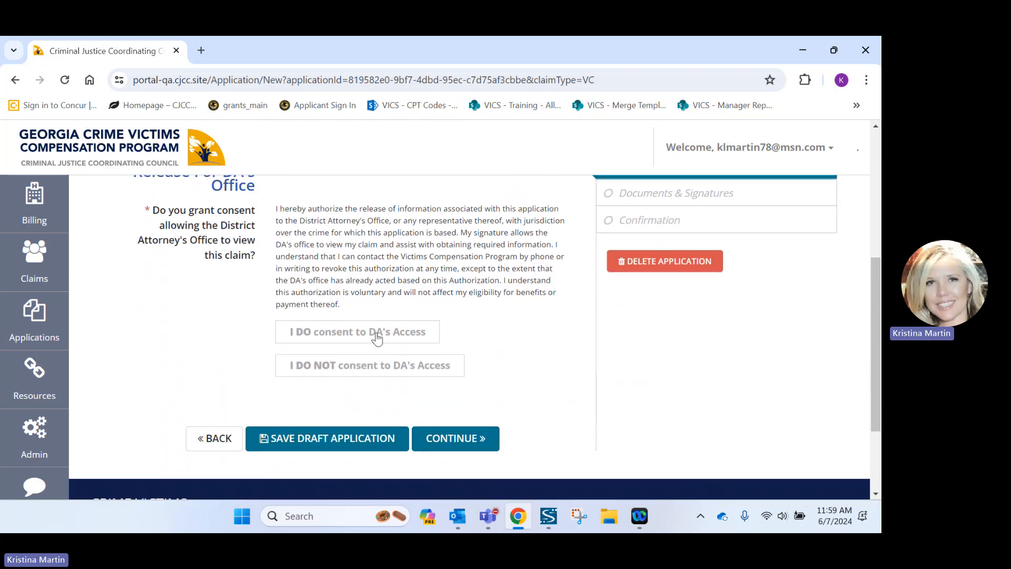
pyautogui.scroll(1, 377, 338)
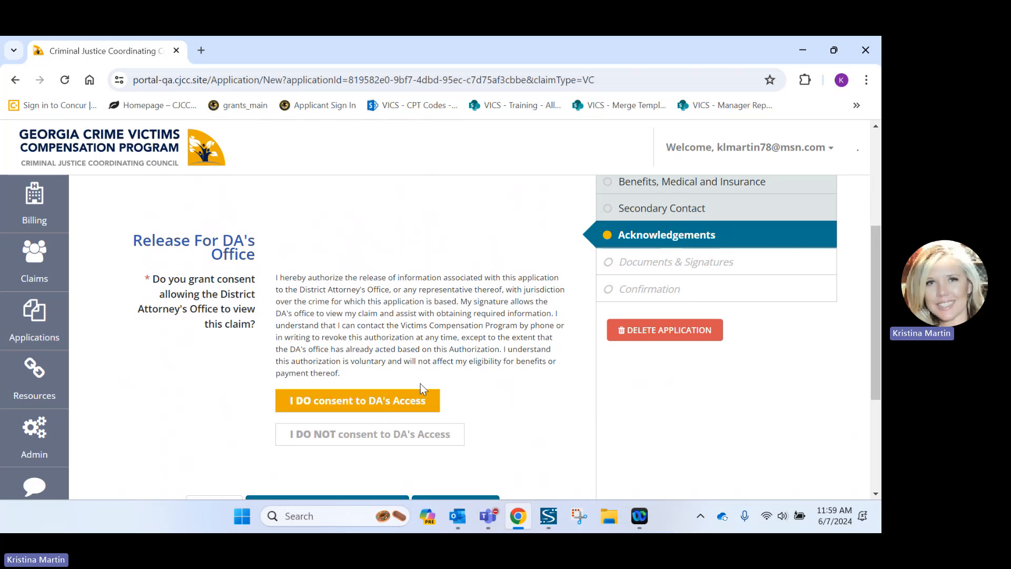
pyautogui.scroll(-3, 420, 388)
pyautogui.click(445, 373)
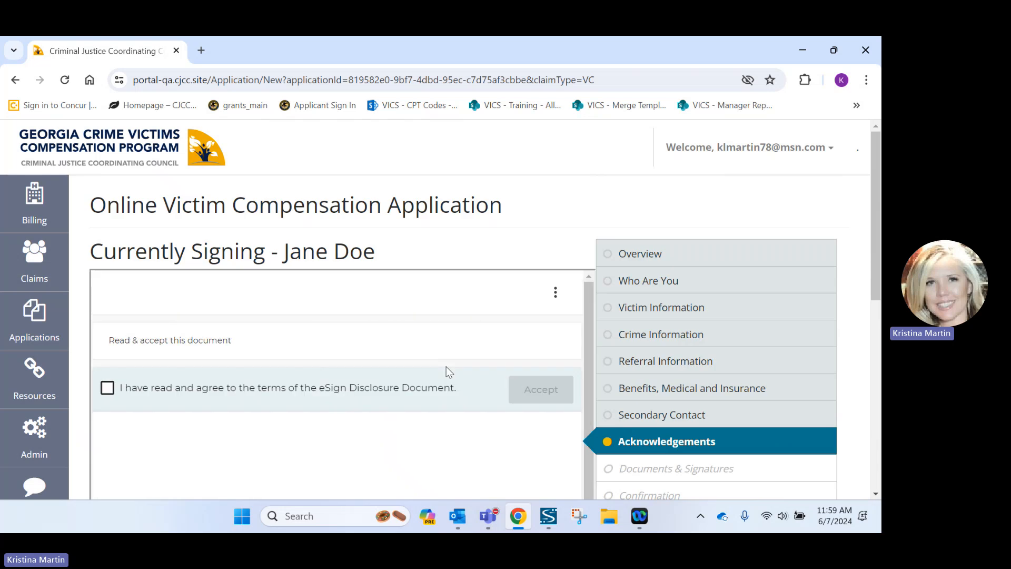
# Agree to and accept the eSign Disclosure terms.
pyautogui.scroll(-6, 448, 371)
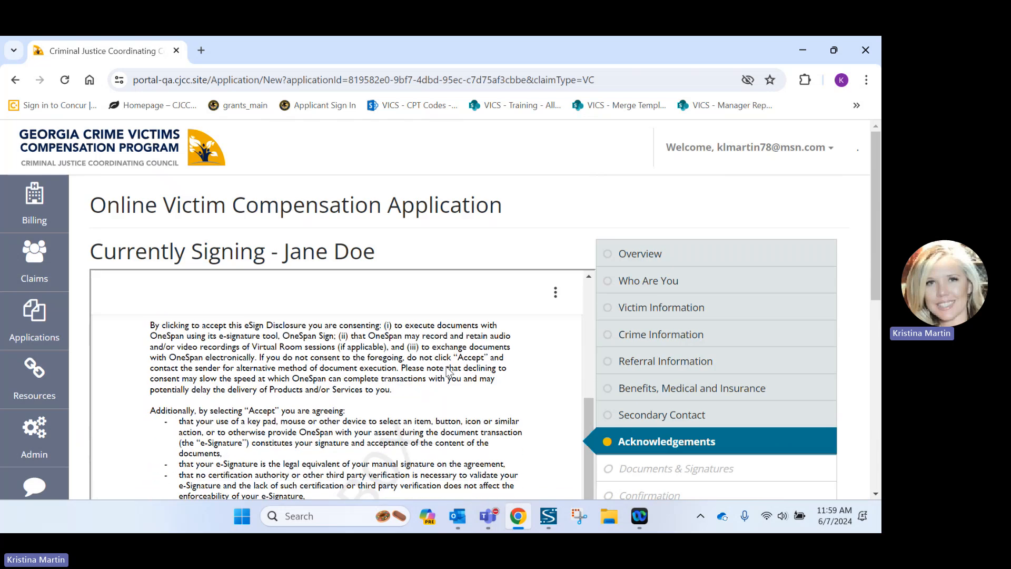
pyautogui.scroll(-6, 448, 371)
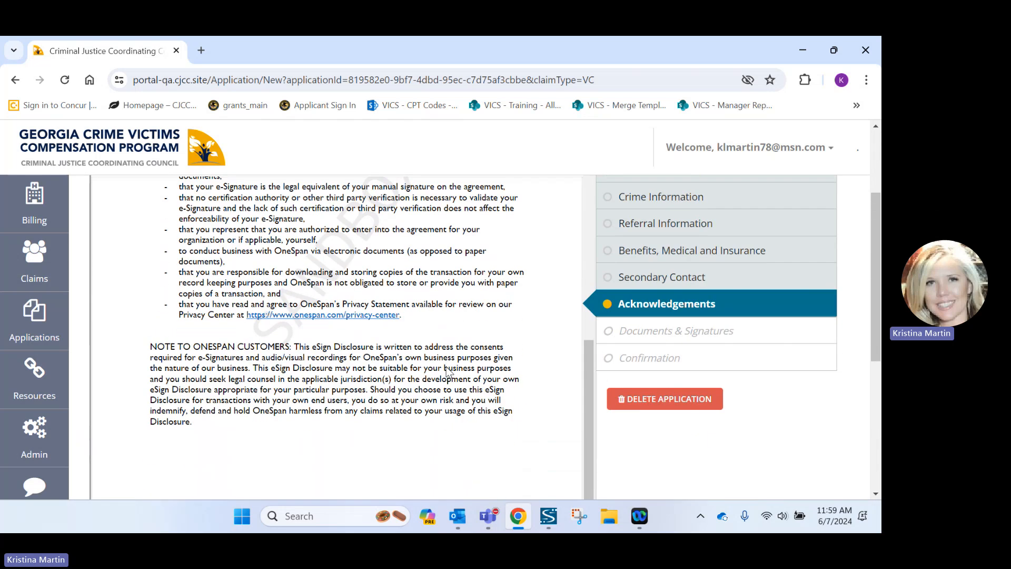
pyautogui.scroll(10, 447, 371)
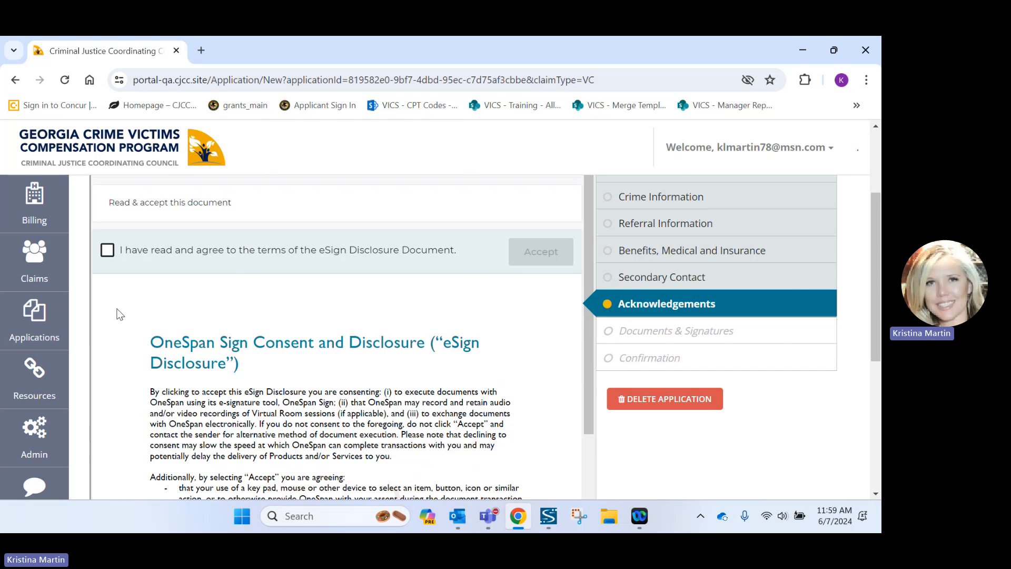
pyautogui.click(107, 251)
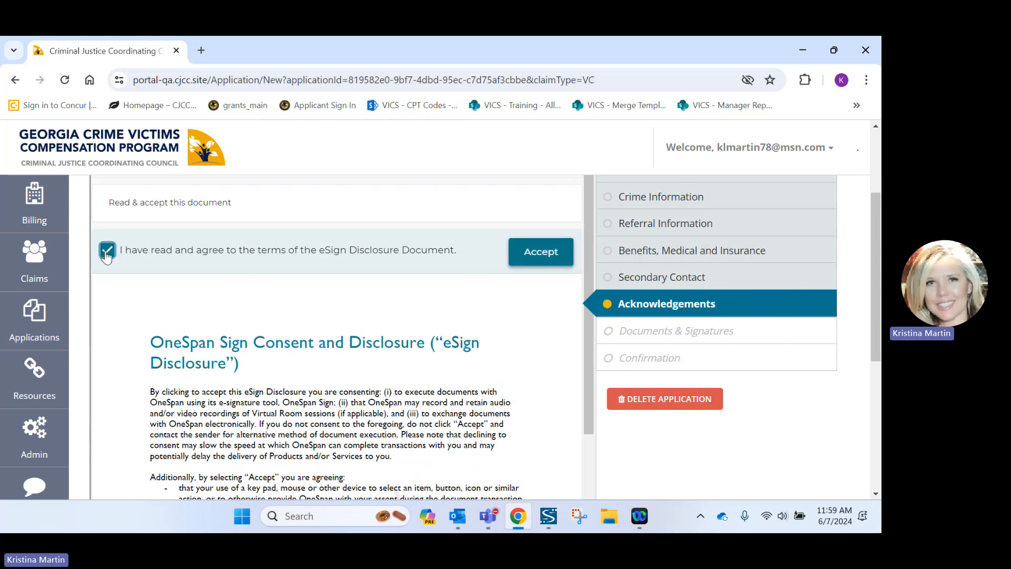
pyautogui.click(526, 263)
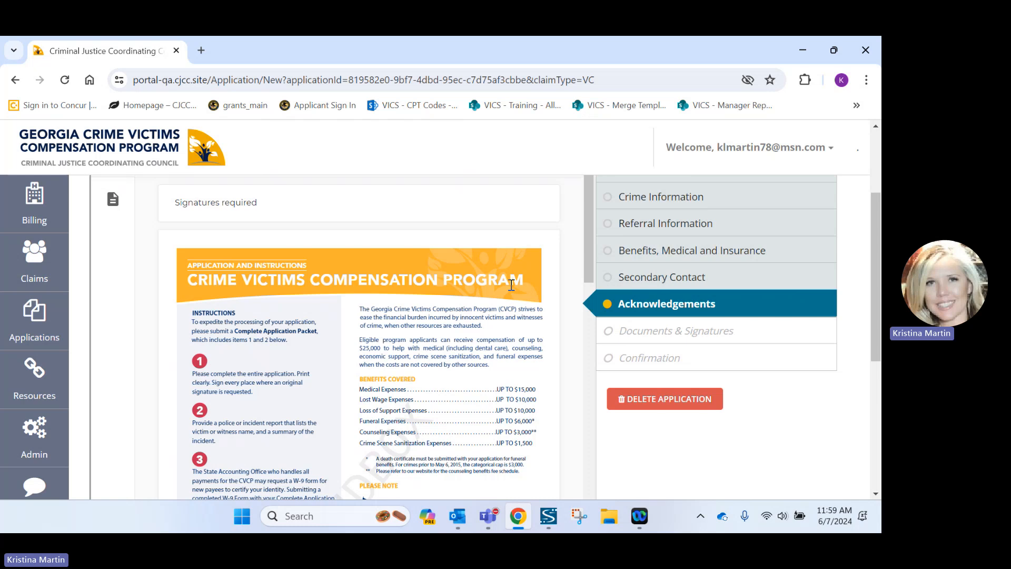
# Scroll through the prefilled application PDF to the signature spots.
pyautogui.scroll(-4, 511, 285)
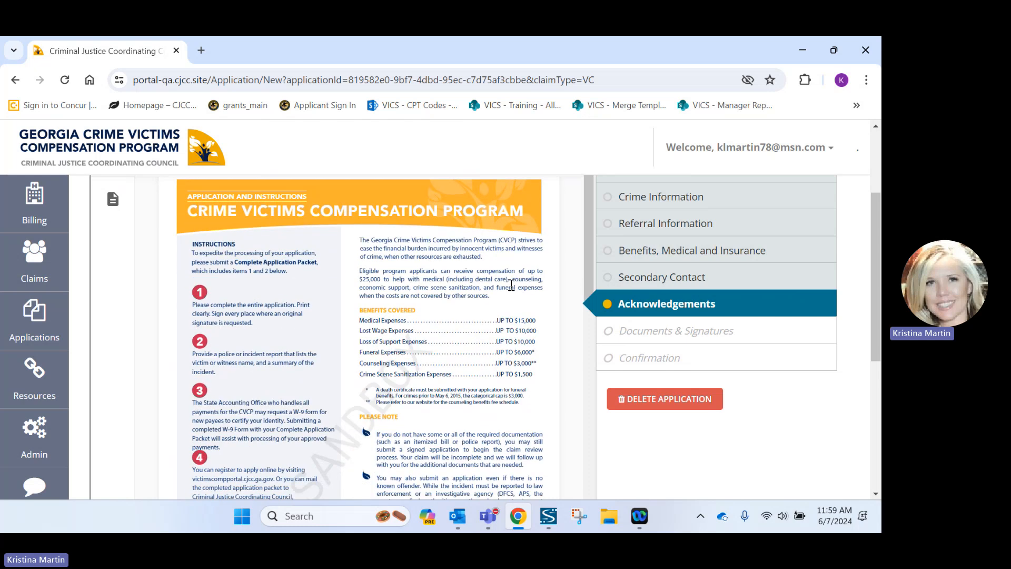
pyautogui.scroll(-6, 511, 286)
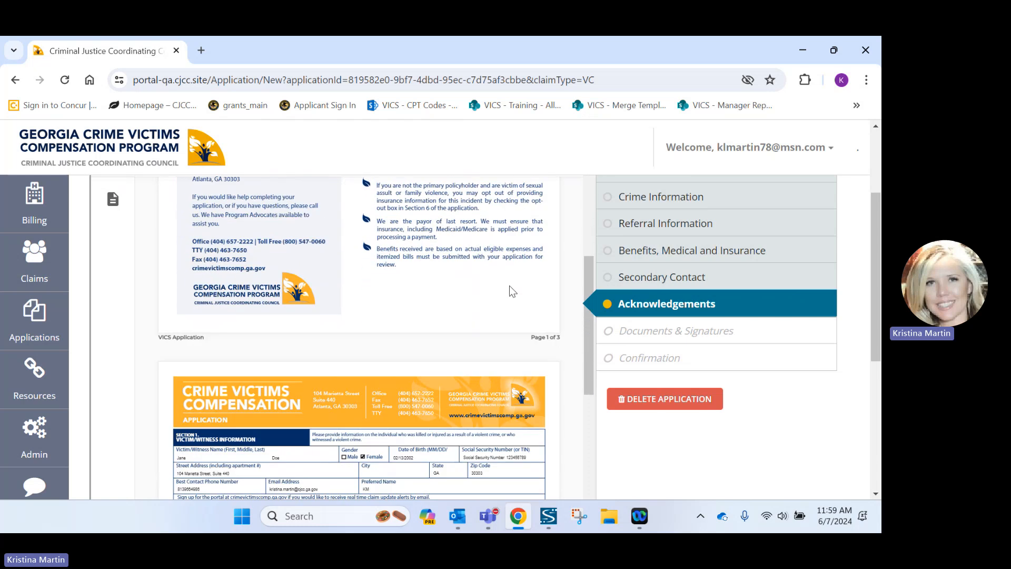
pyautogui.scroll(-1, 510, 286)
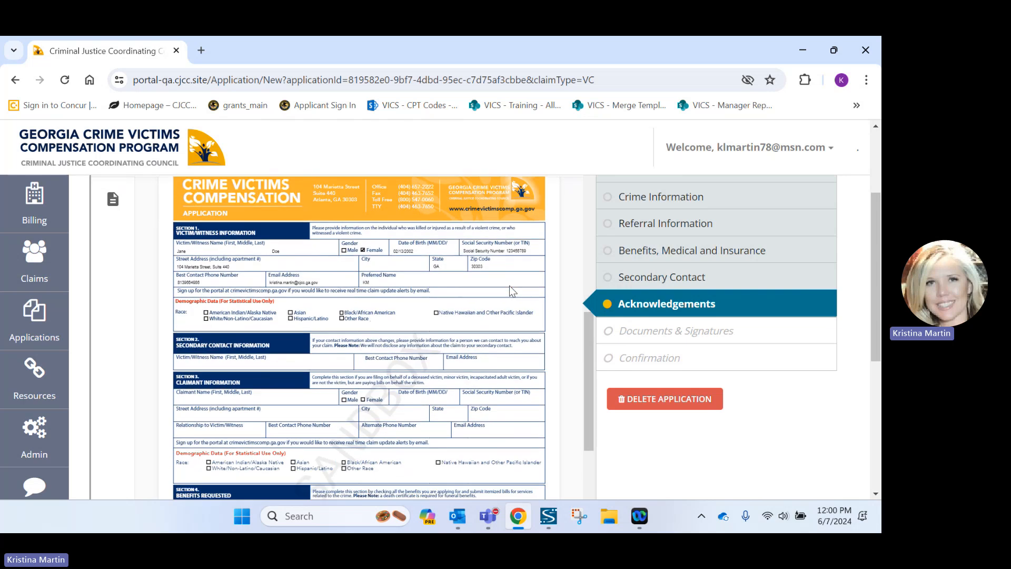
pyautogui.scroll(-1, 509, 286)
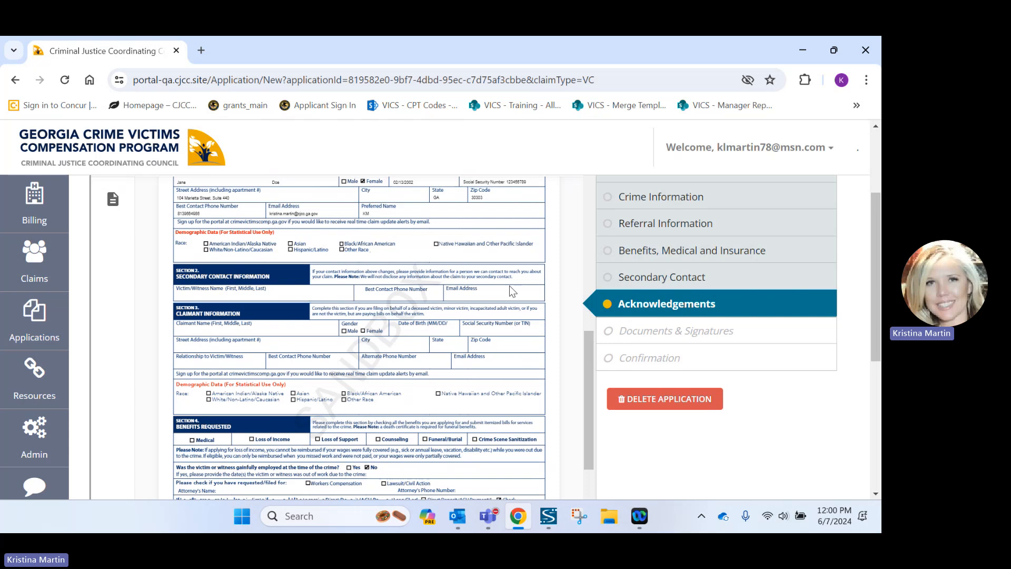
pyautogui.scroll(-2, 510, 290)
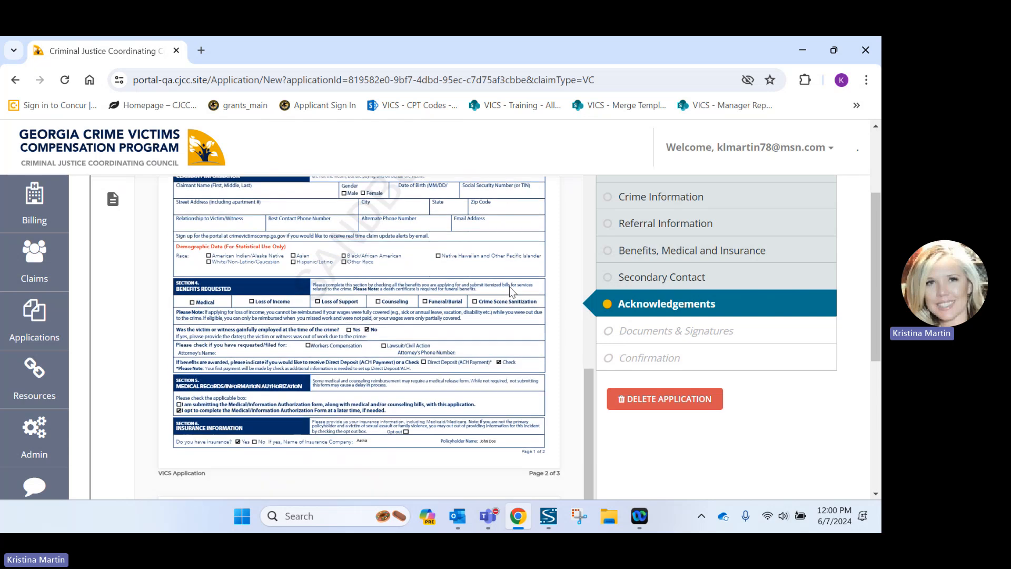
pyautogui.scroll(-6, 510, 290)
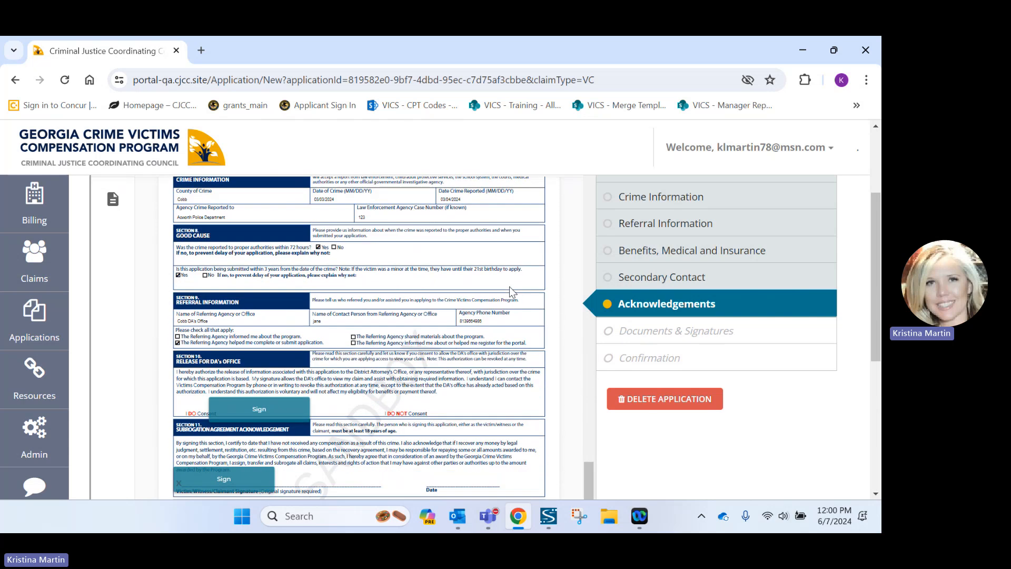
pyautogui.scroll(-2, 509, 286)
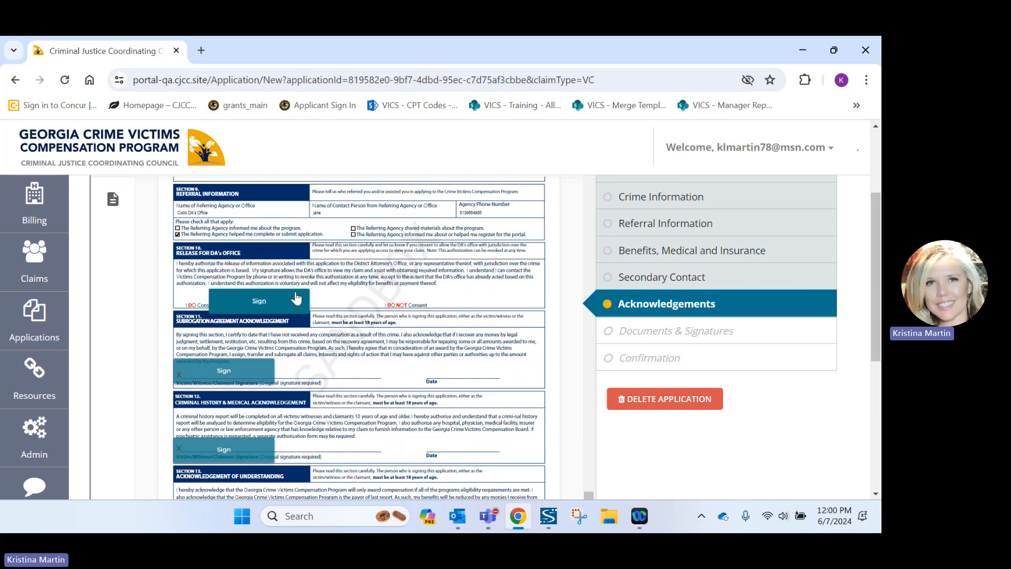
# Draw the signature and apply it to the Section 10 DA's office release.
pyautogui.click(287, 299)
pyautogui.moveTo(215, 332)
pyautogui.mouseDown()
pyautogui.moveTo(254, 360)
pyautogui.moveTo(230, 367)
pyautogui.mouseUp()
pyautogui.moveTo(281, 345)
pyautogui.mouseDown()
pyautogui.moveTo(342, 329)
pyautogui.moveTo(359, 373)
pyautogui.mouseUp()
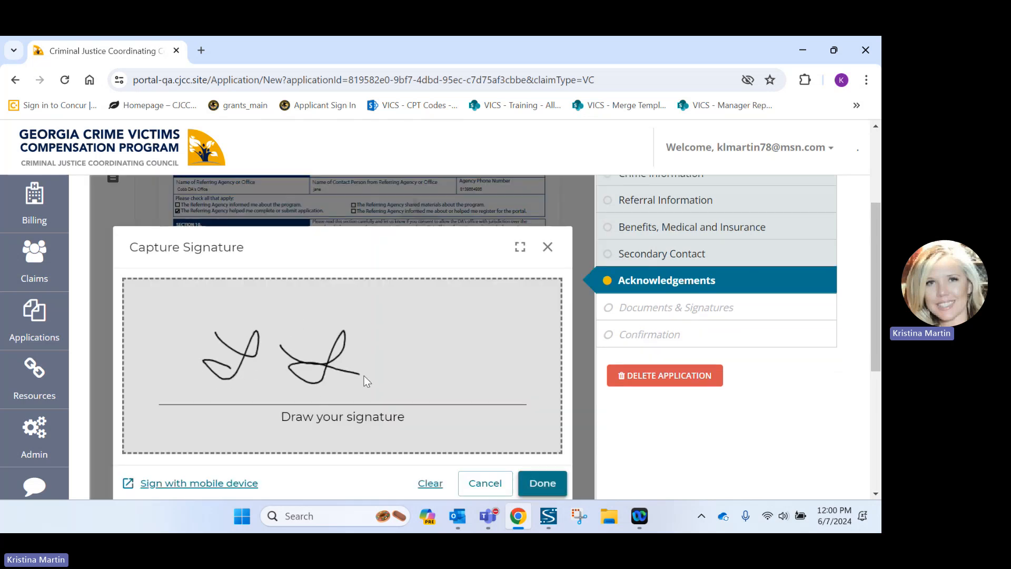
pyautogui.click(541, 483)
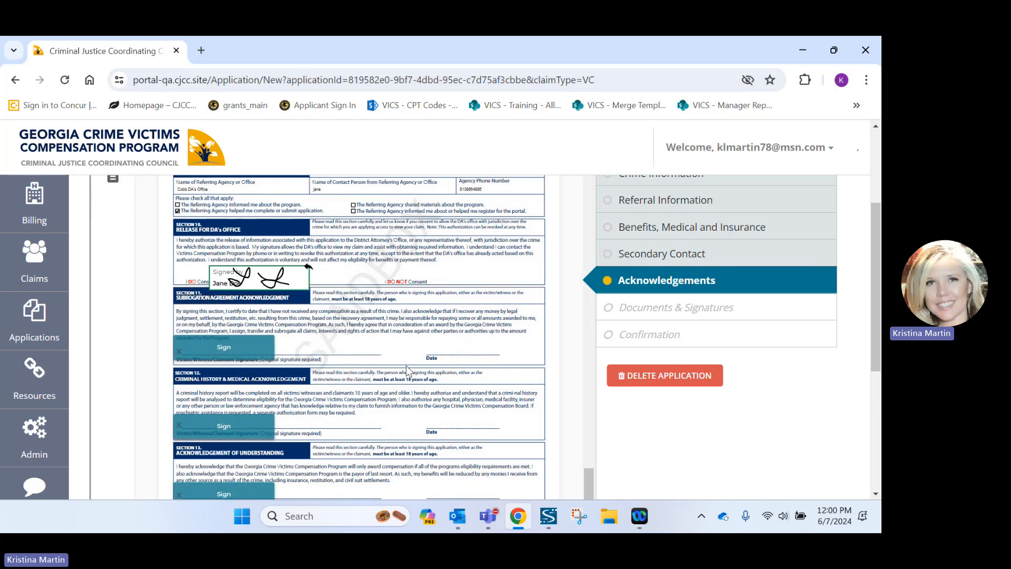
# Sign the Section 11, 12 and 13 acknowledgements and confirm the signing.
pyautogui.click(229, 348)
pyautogui.click(249, 424)
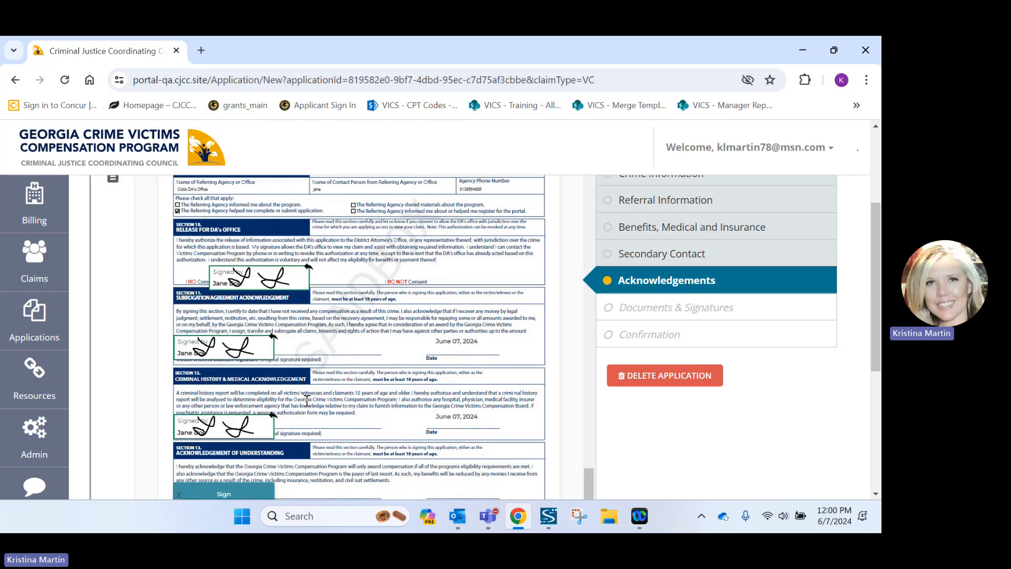
pyautogui.scroll(-3, 249, 423)
pyautogui.click(244, 355)
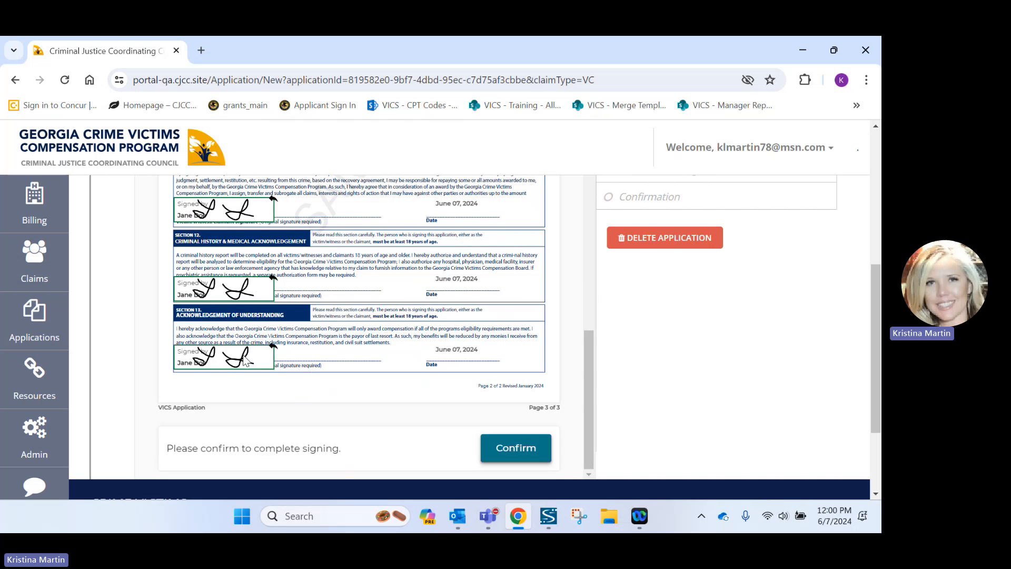
pyautogui.click(508, 451)
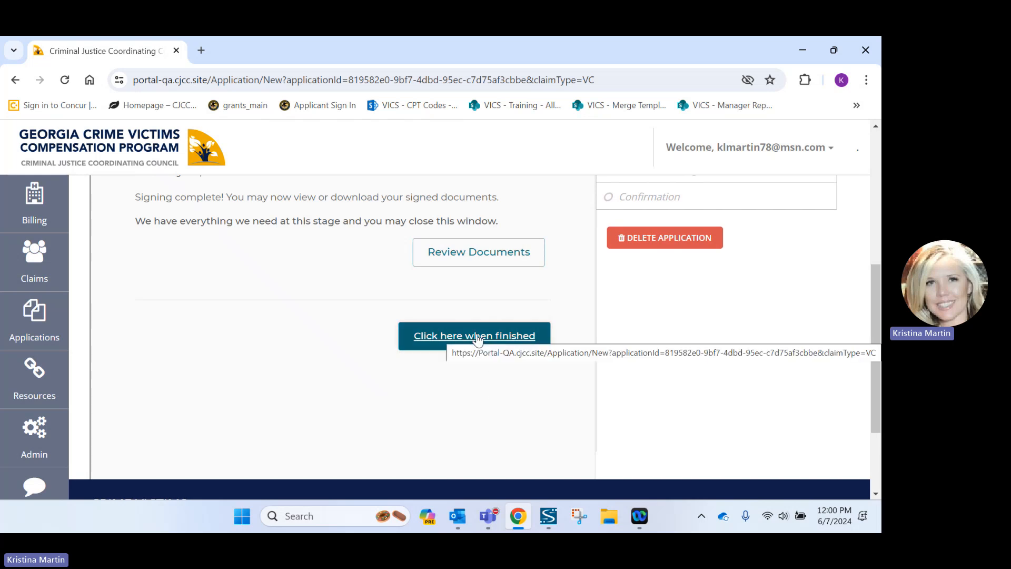
# Return to Documents & Signatures and scroll to the Required Documents upload fields.
pyautogui.click(477, 337)
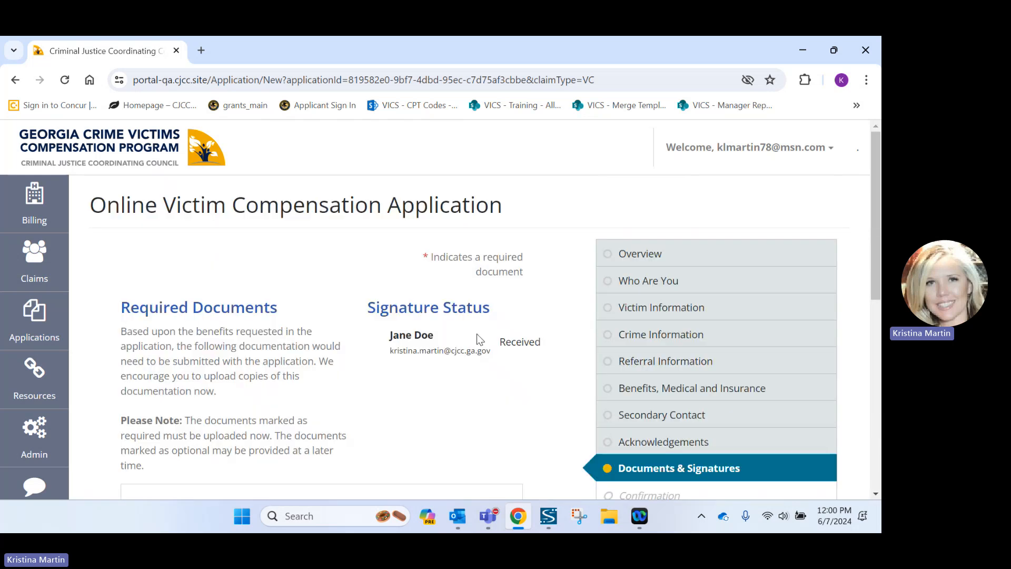
pyautogui.scroll(-2, 479, 336)
pyautogui.scroll(1, 478, 336)
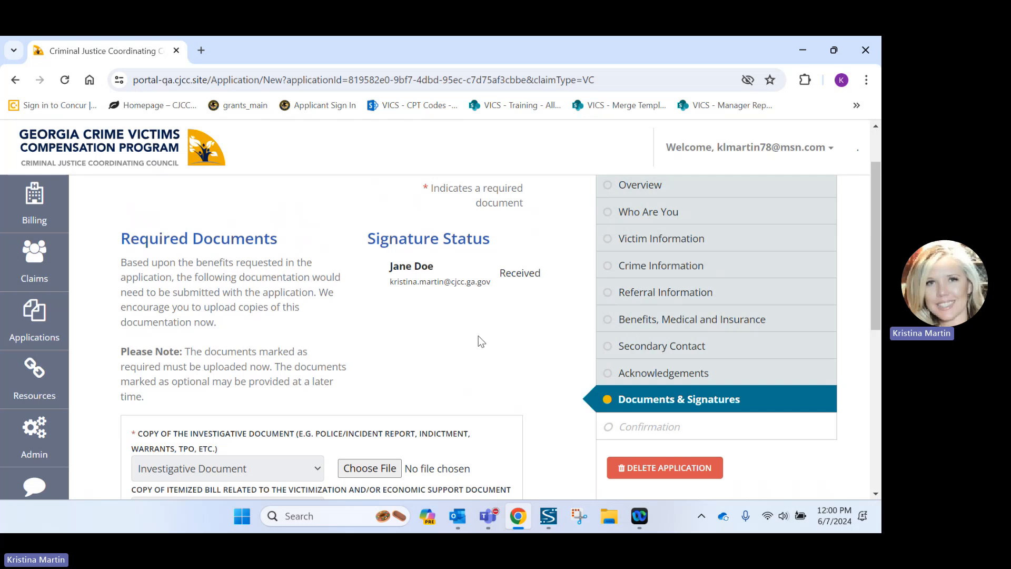
pyautogui.scroll(-1, 478, 336)
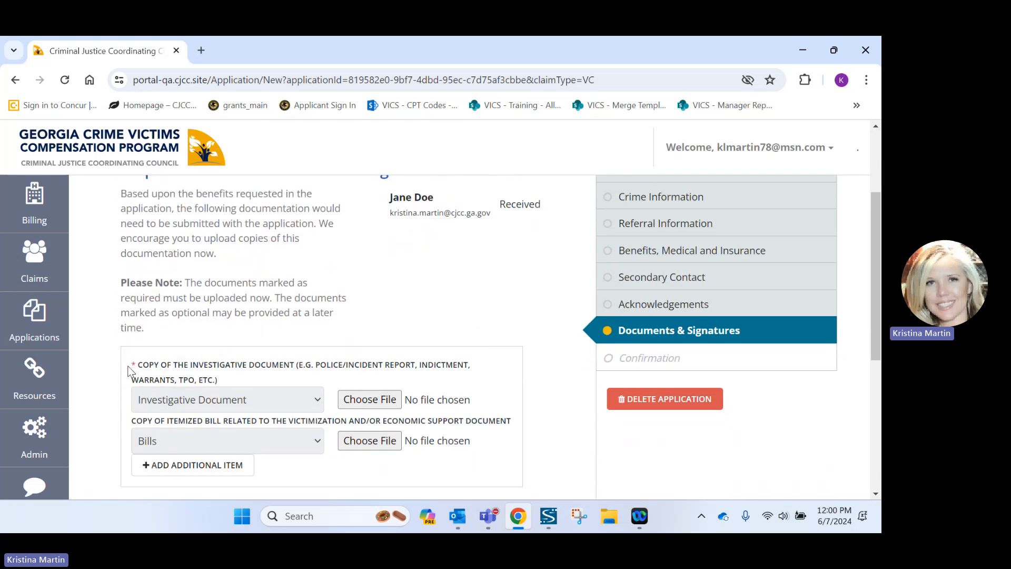
# Attach '(1) Investigative Document.pdf' as the Investigative Document upload.
pyautogui.click(367, 401)
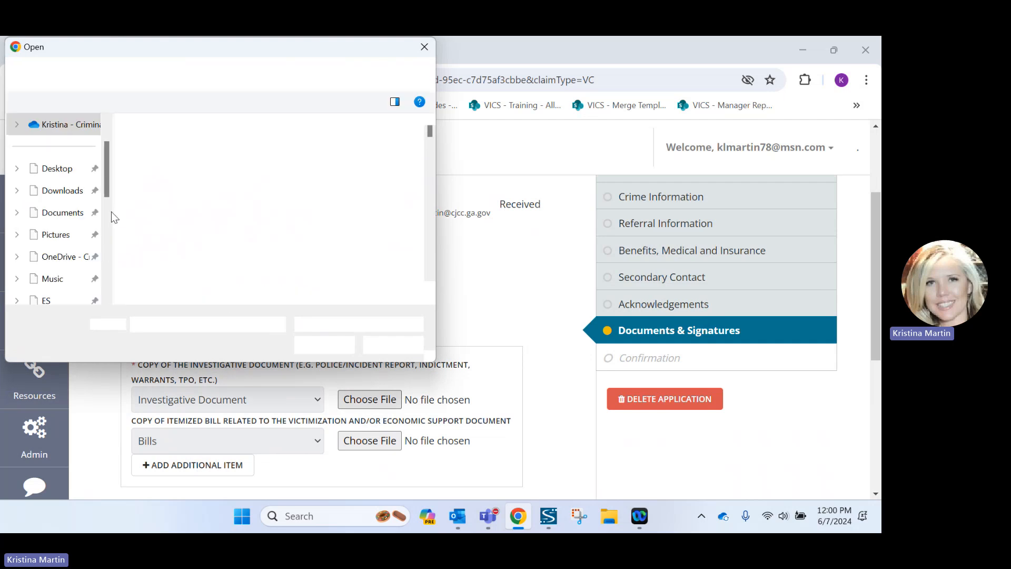
pyautogui.scroll(-15, 181, 178)
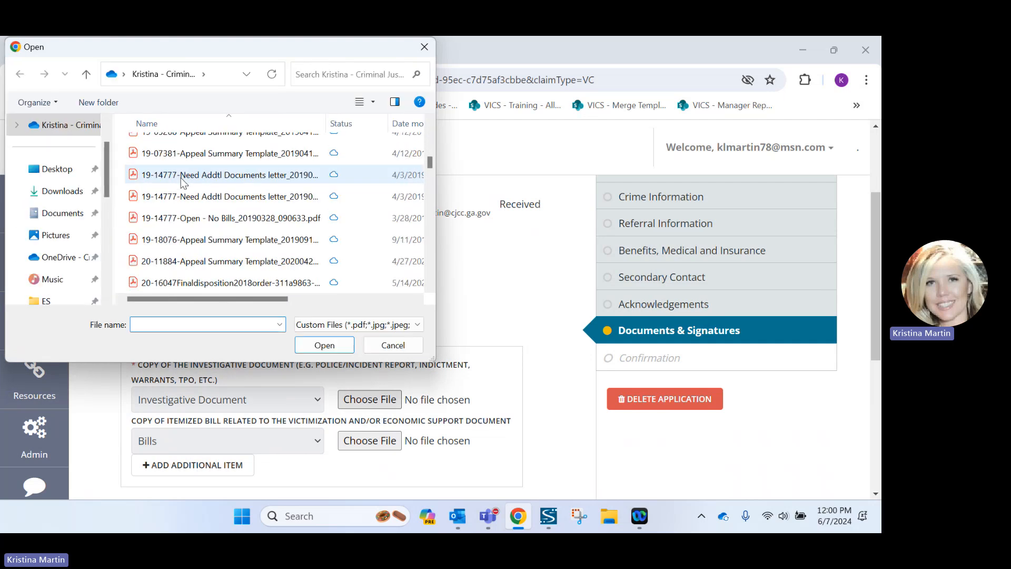
pyautogui.scroll(2, 181, 178)
pyautogui.click(189, 188)
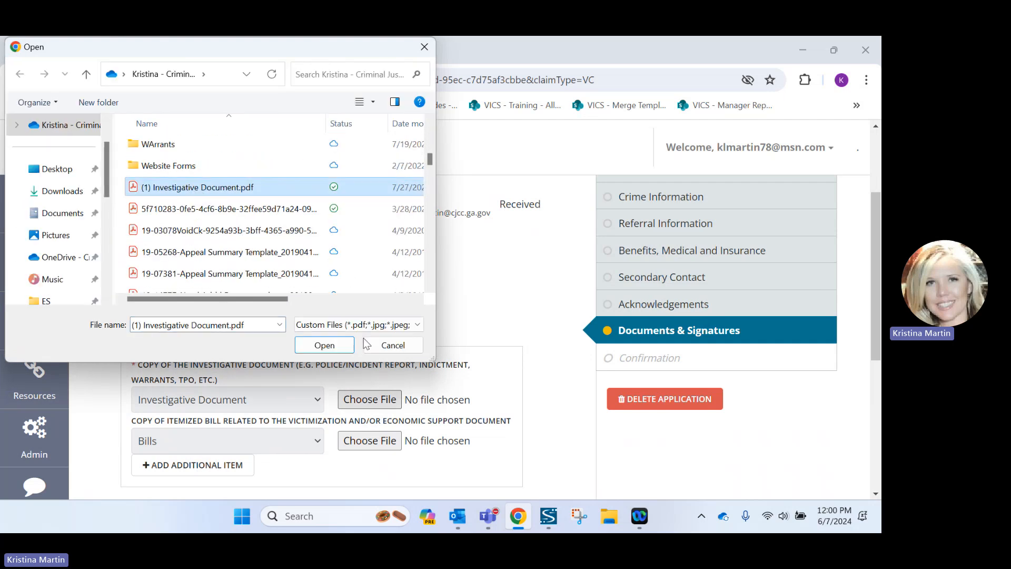
pyautogui.click(325, 345)
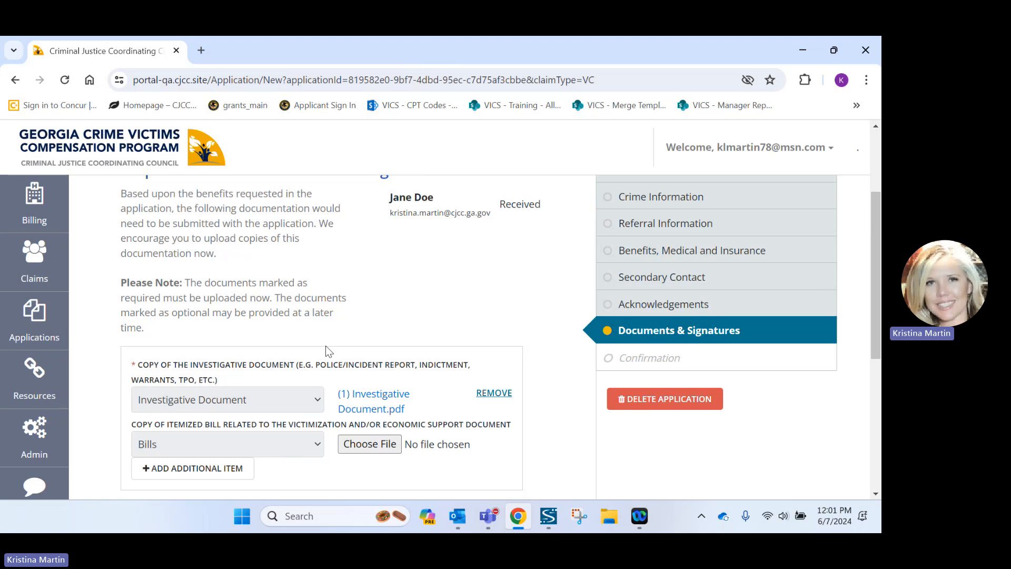
pyautogui.scroll(-4, 325, 346)
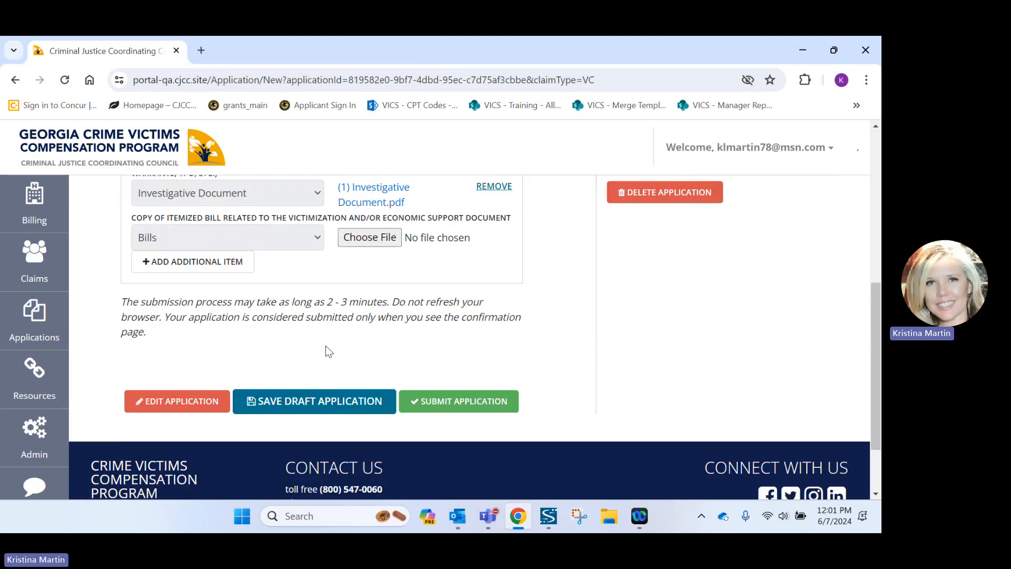
pyautogui.scroll(1, 326, 351)
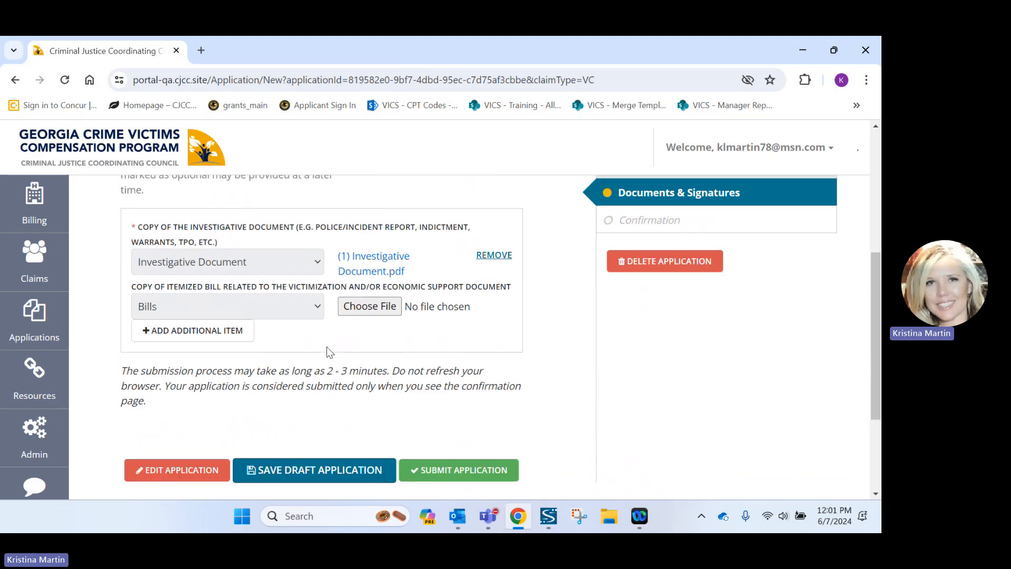
# Submit the application, review the Confirmation of Submission, and return to My Applications.
pyautogui.click(431, 470)
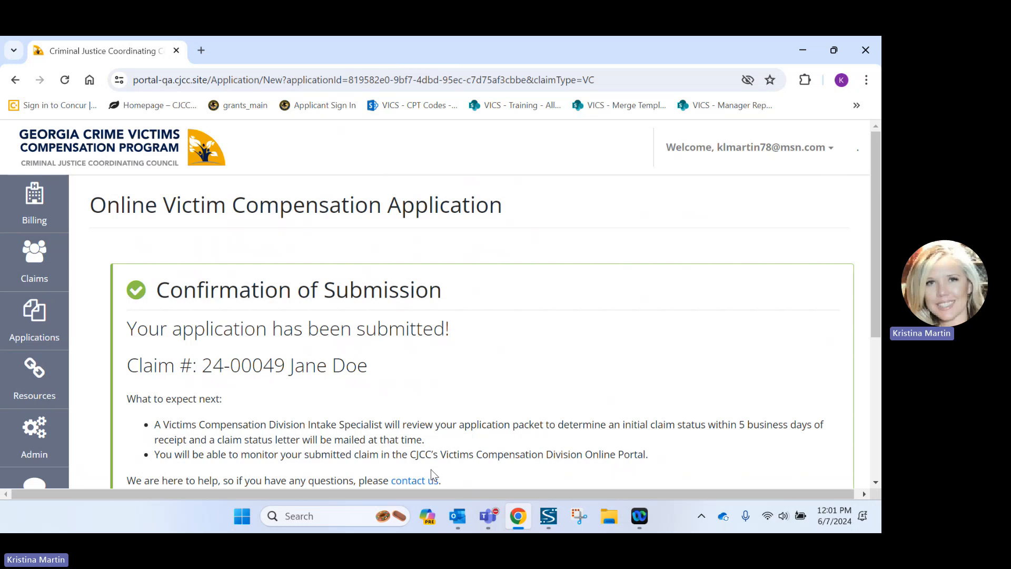
pyautogui.scroll(-1, 431, 469)
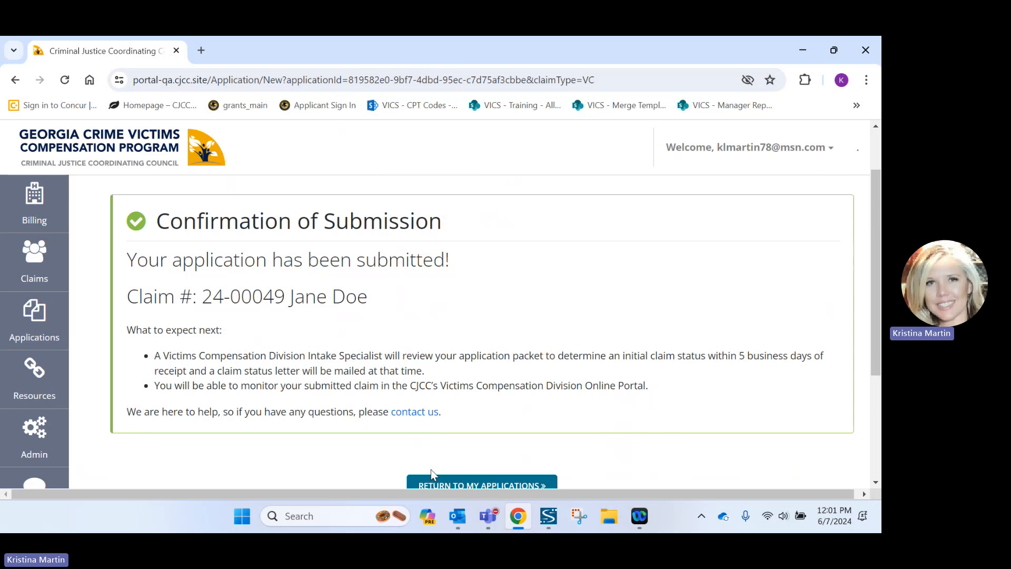
pyautogui.scroll(-1, 431, 470)
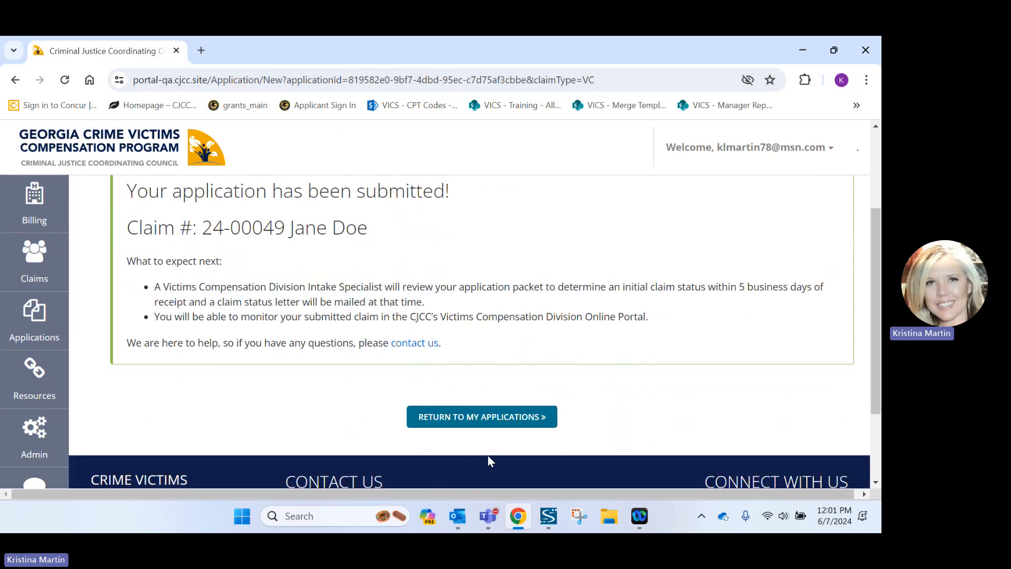
pyautogui.click(471, 418)
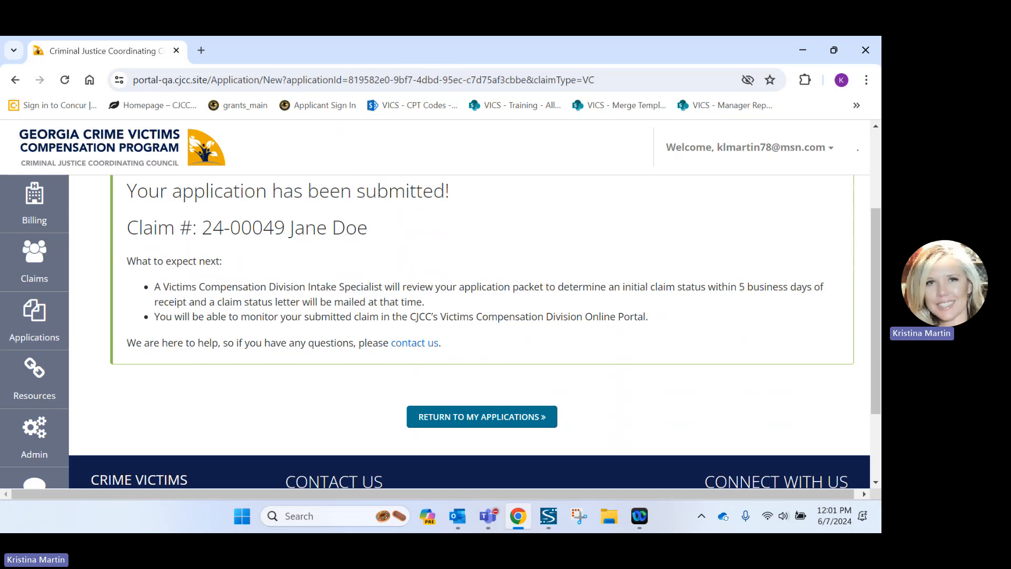
pyautogui.hotkey('alt', 'Tab')
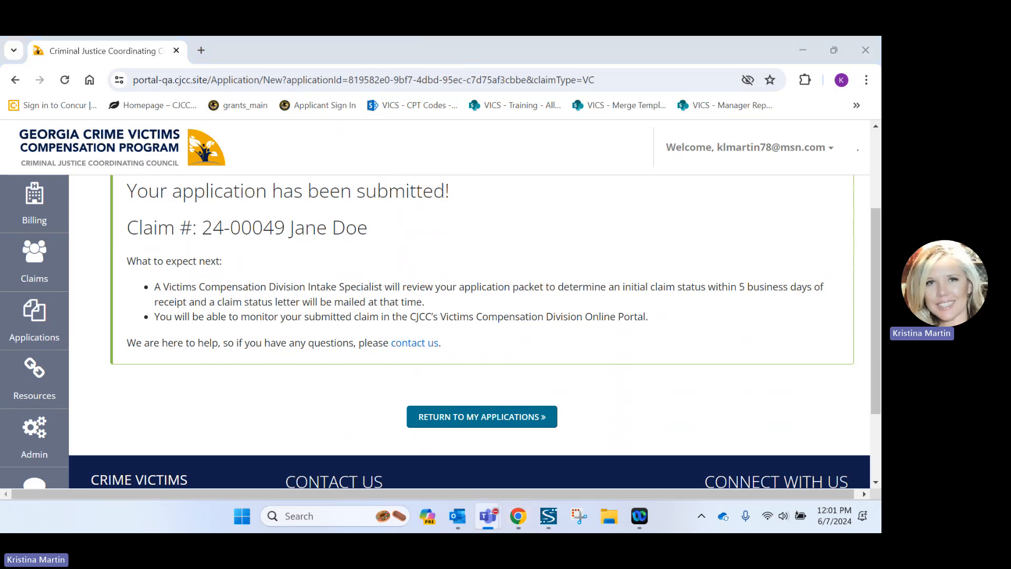